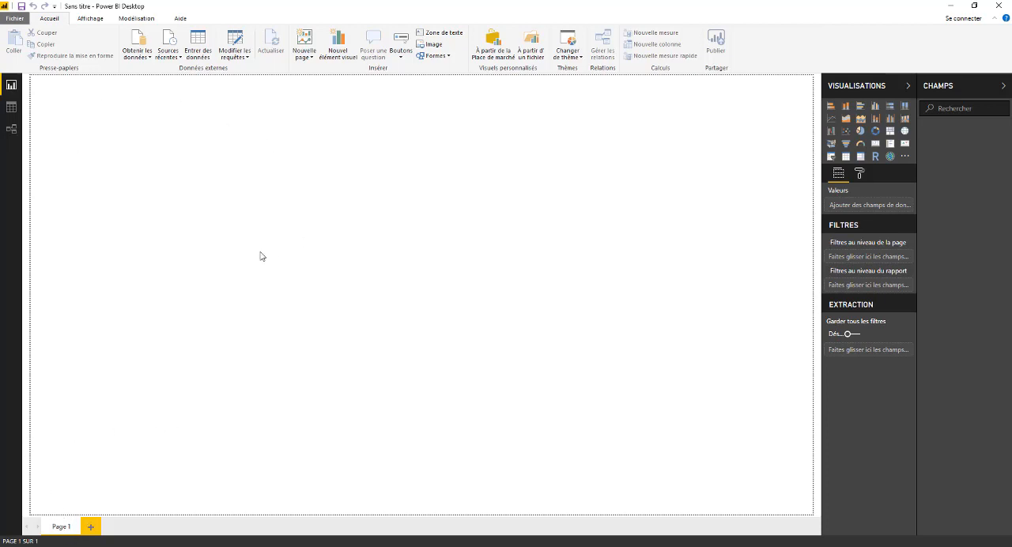
- Look through the data view and the relationships view, then return to the report view
{"action": "left_click", "coordinate": [11, 107]}
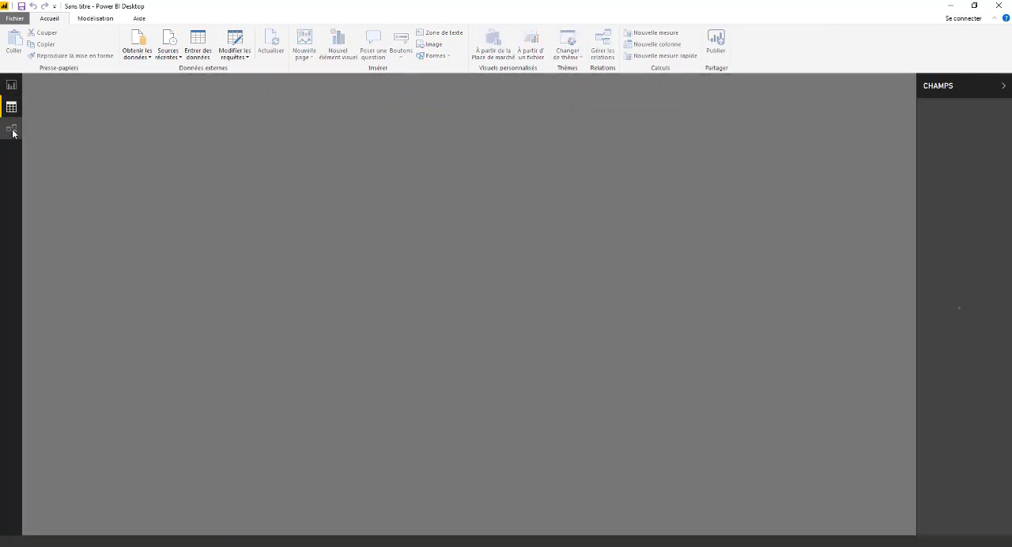
{"action": "left_click", "coordinate": [12, 129]}
{"action": "left_click", "coordinate": [15, 86]}
{"action": "left_click", "coordinate": [12, 106]}
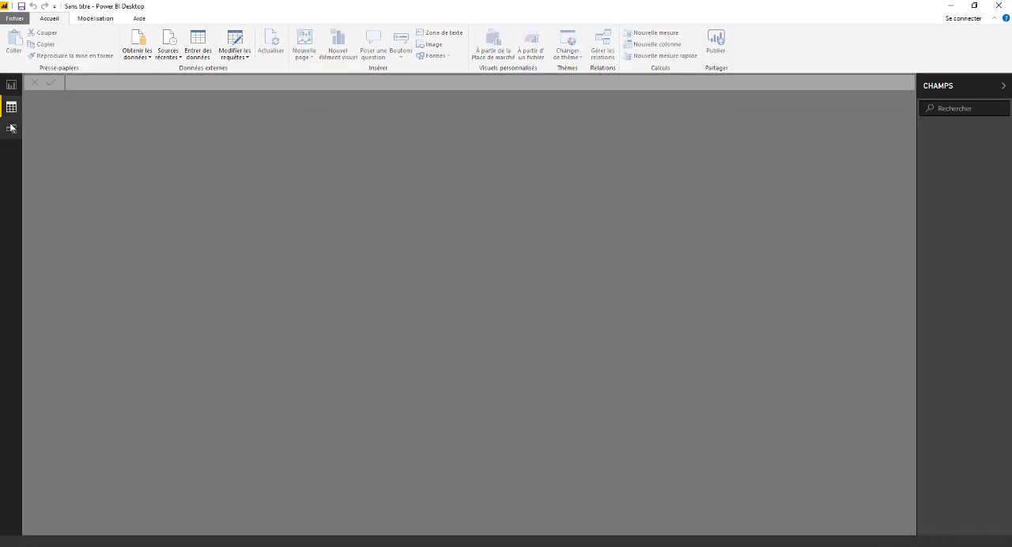
{"action": "left_click", "coordinate": [13, 129]}
{"action": "left_click", "coordinate": [13, 87]}
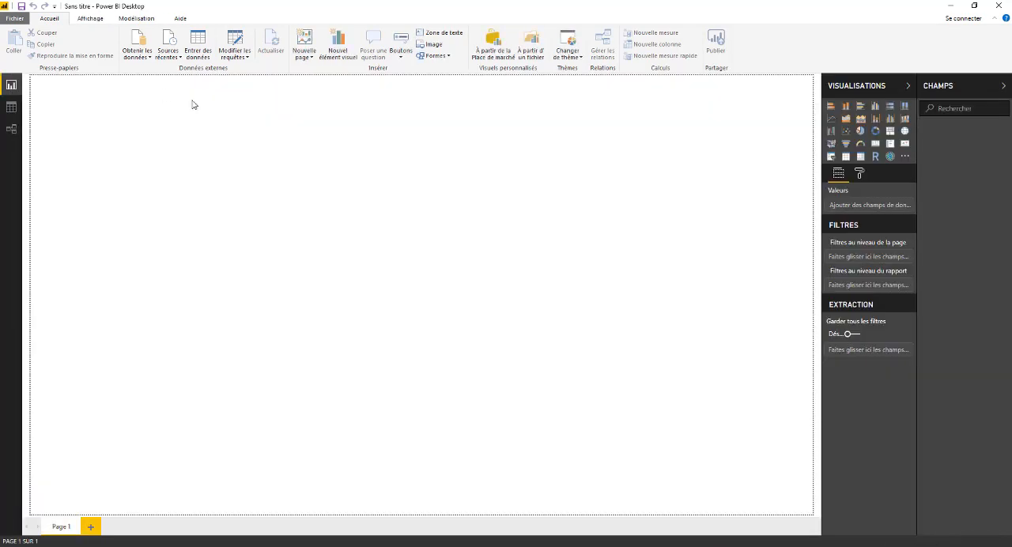
{"action": "left_click", "coordinate": [11, 107]}
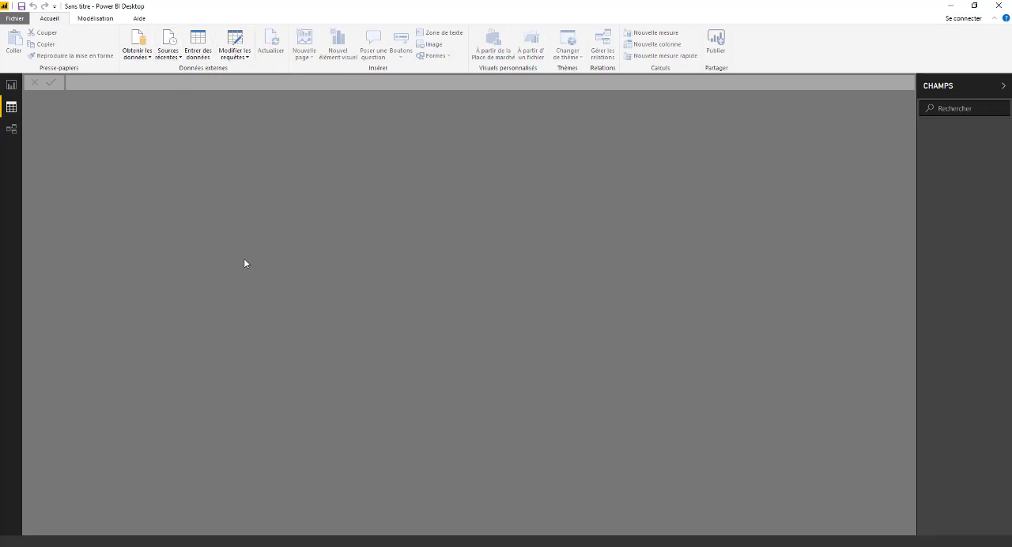
{"action": "left_click", "coordinate": [12, 129]}
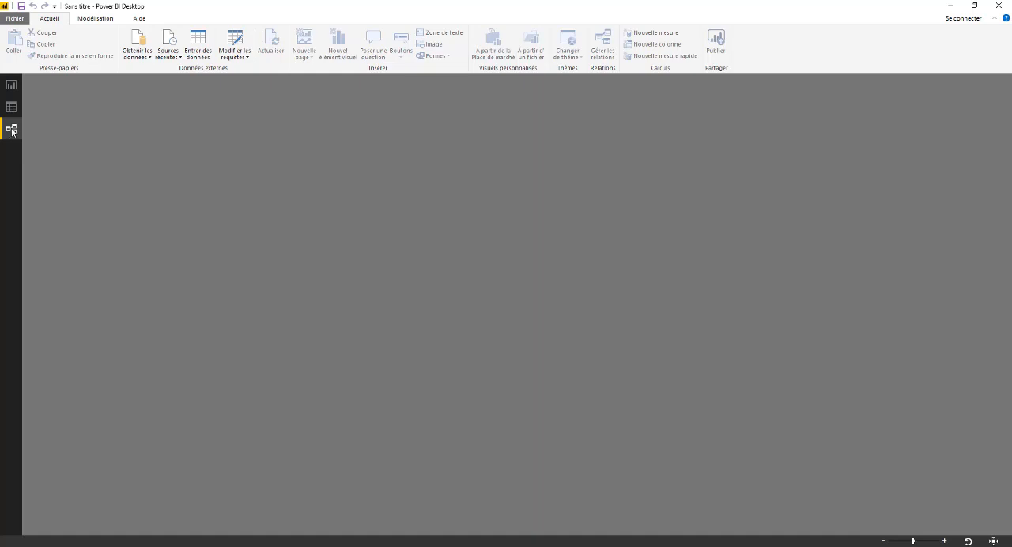
{"action": "left_click", "coordinate": [10, 86]}
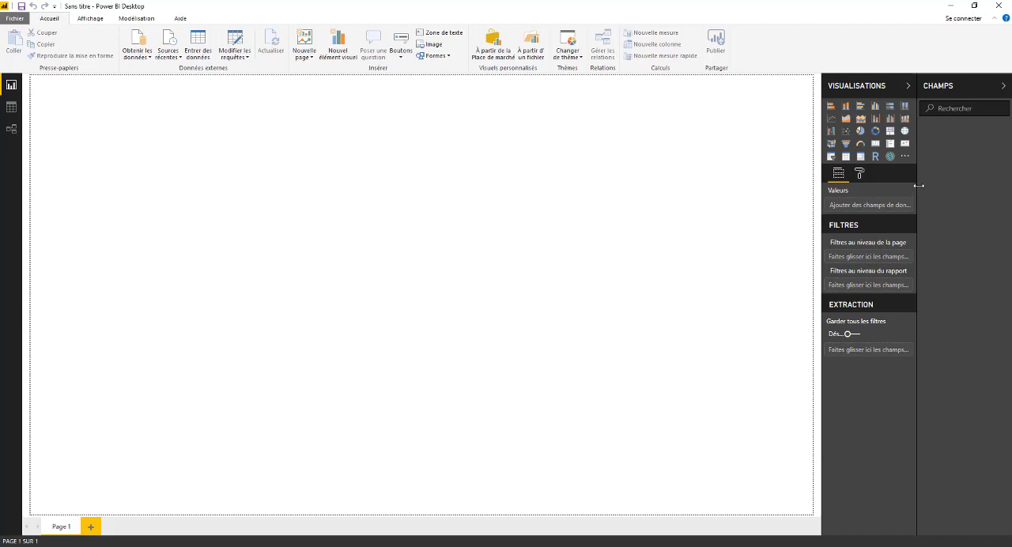
- Narrow the Champs pane slightly, and collapse and reopen both the Champs and Visualisations panes
{"action": "left_click_drag", "start_coordinate": [919, 185], "coordinate": [932, 205]}
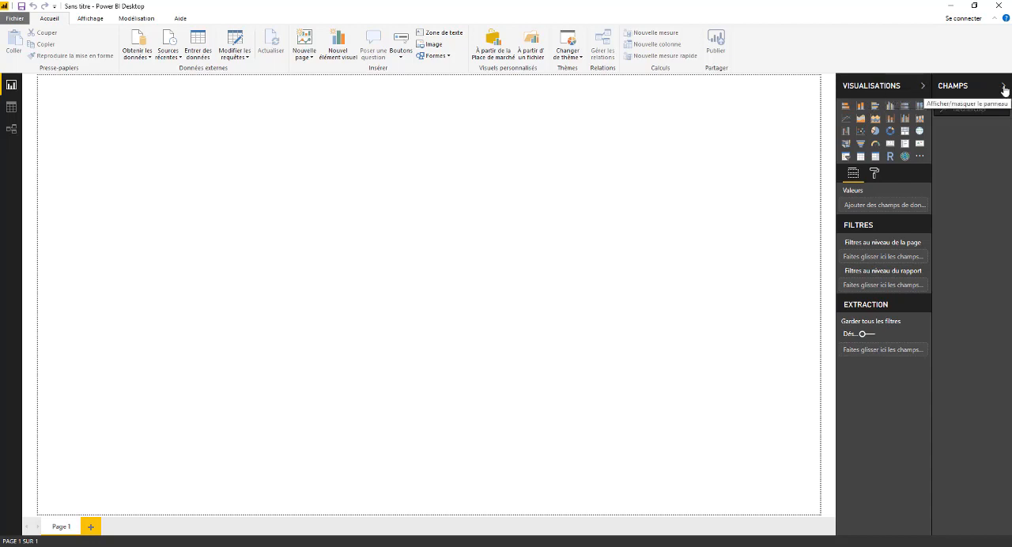
{"action": "left_click", "coordinate": [999, 87]}
{"action": "left_click", "coordinate": [986, 87]}
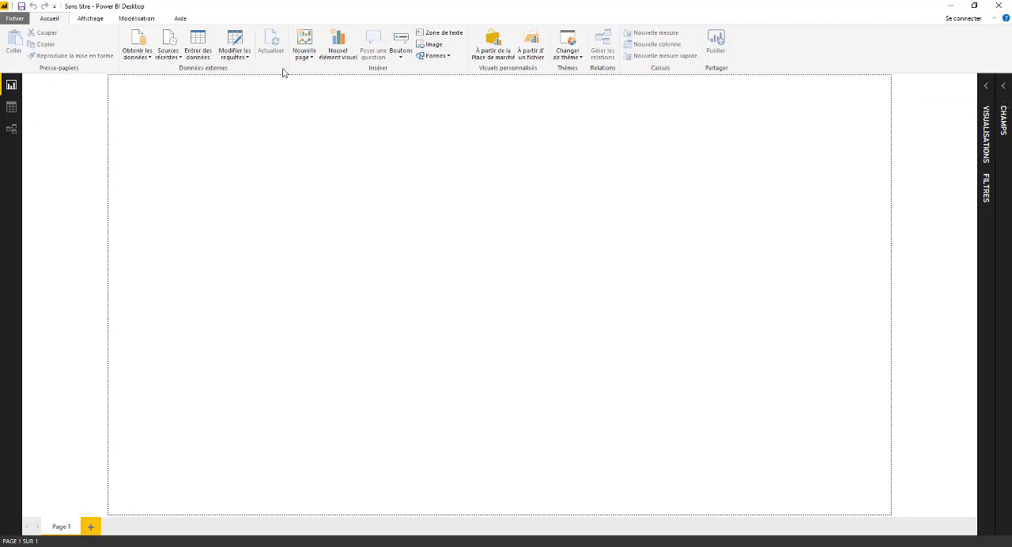
{"action": "left_click", "coordinate": [986, 87]}
{"action": "left_click", "coordinate": [1005, 87]}
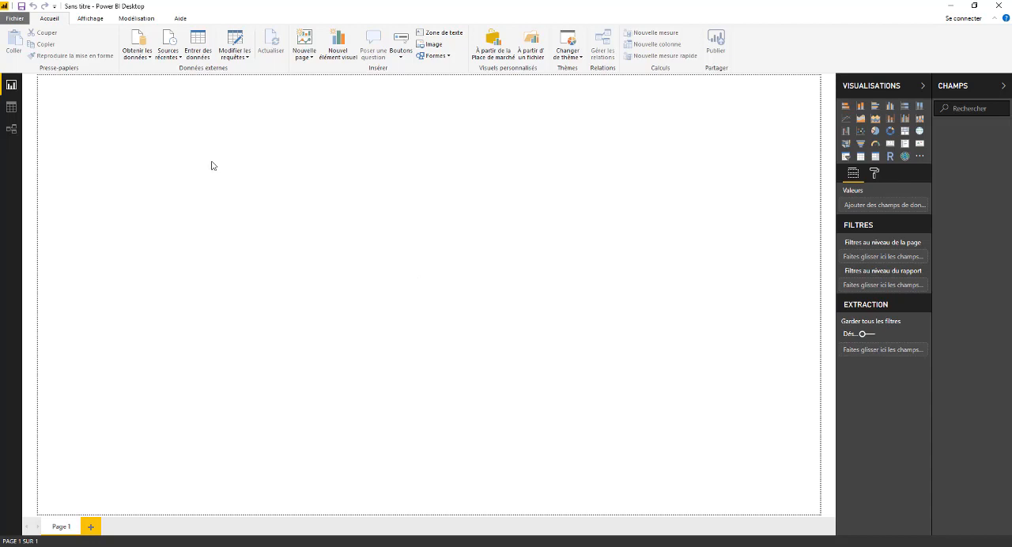
- Open the complete list of data source connectors and browse it from Excel through to the web and online service sources
{"action": "left_click", "coordinate": [141, 56]}
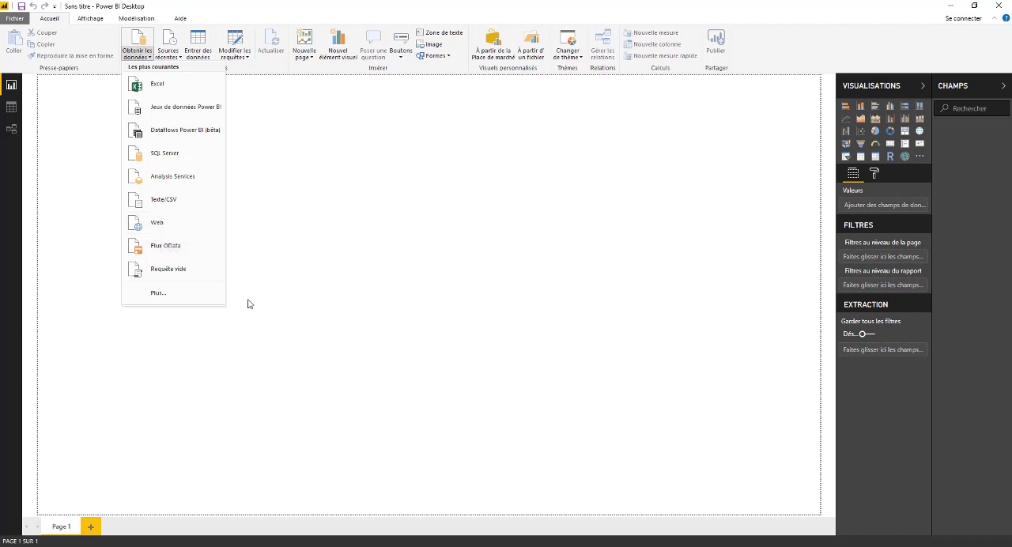
{"action": "left_click", "coordinate": [159, 296]}
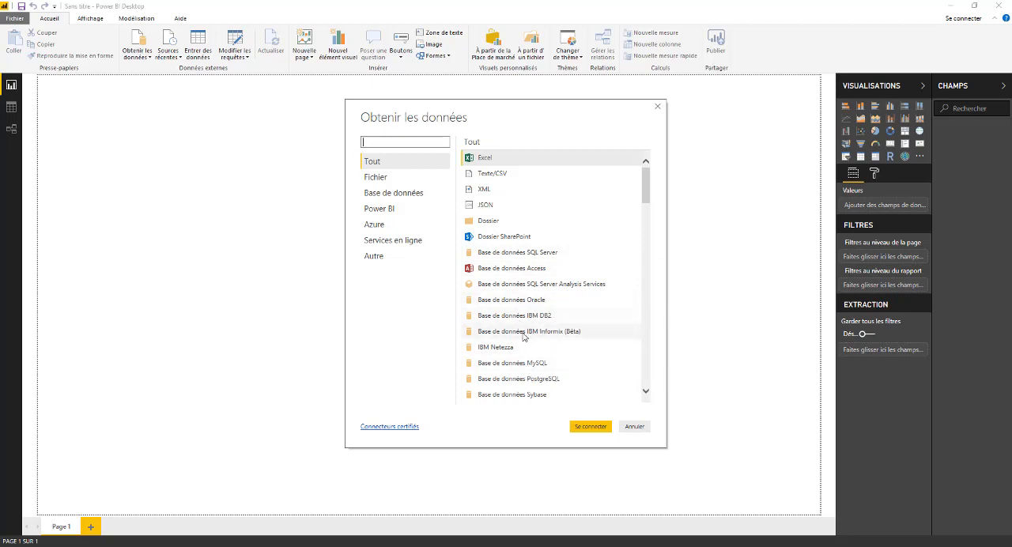
{"action": "scroll", "coordinate": [599, 266], "scroll_direction": "down", "scroll_amount": 4}
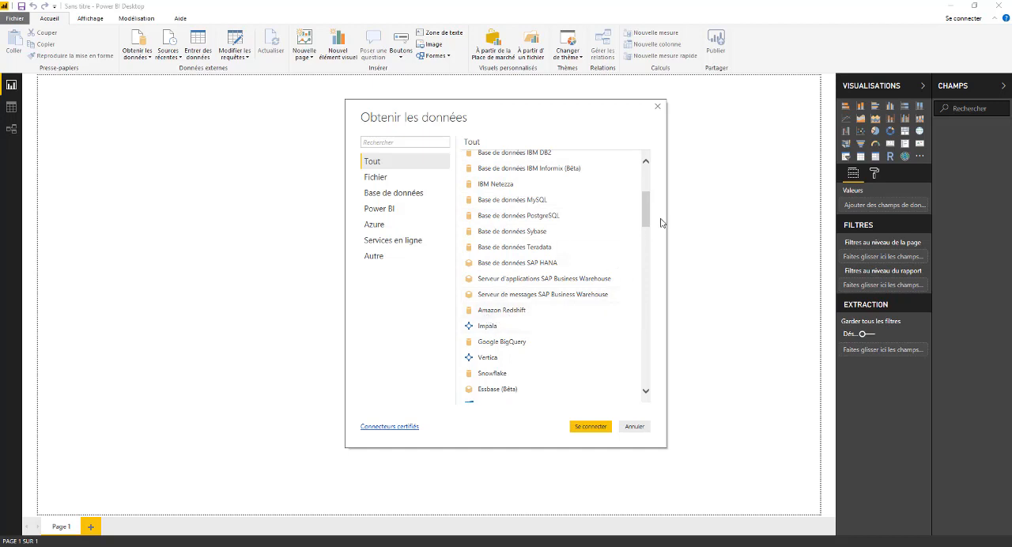
{"action": "left_click_drag", "start_coordinate": [648, 214], "coordinate": [655, 235]}
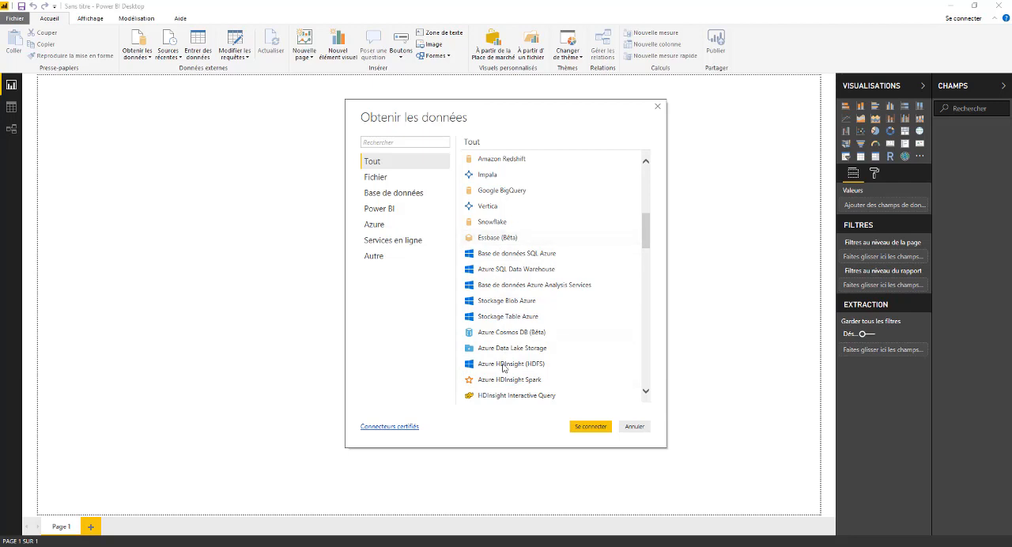
{"action": "left_click_drag", "start_coordinate": [648, 229], "coordinate": [648, 257]}
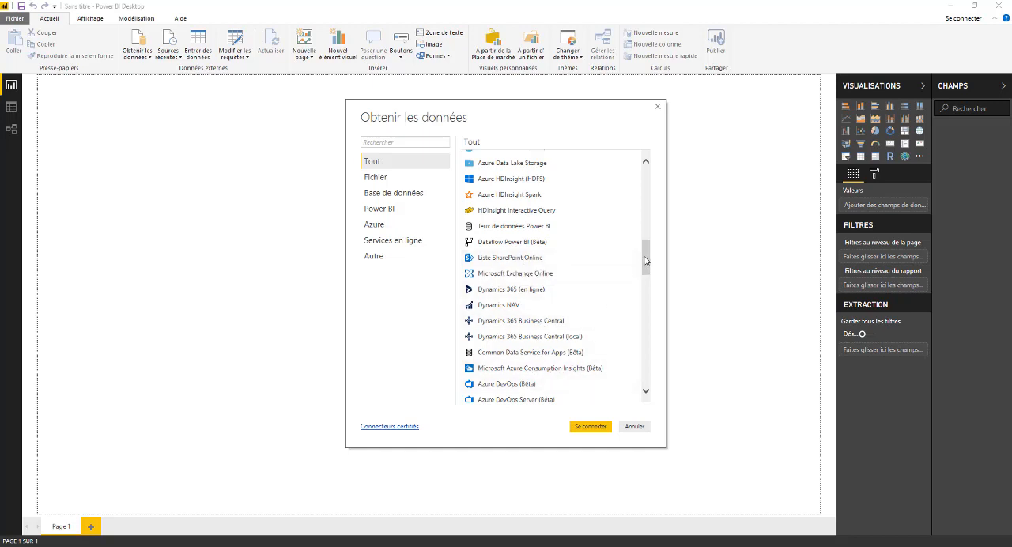
{"action": "left_click_drag", "start_coordinate": [646, 261], "coordinate": [646, 292]}
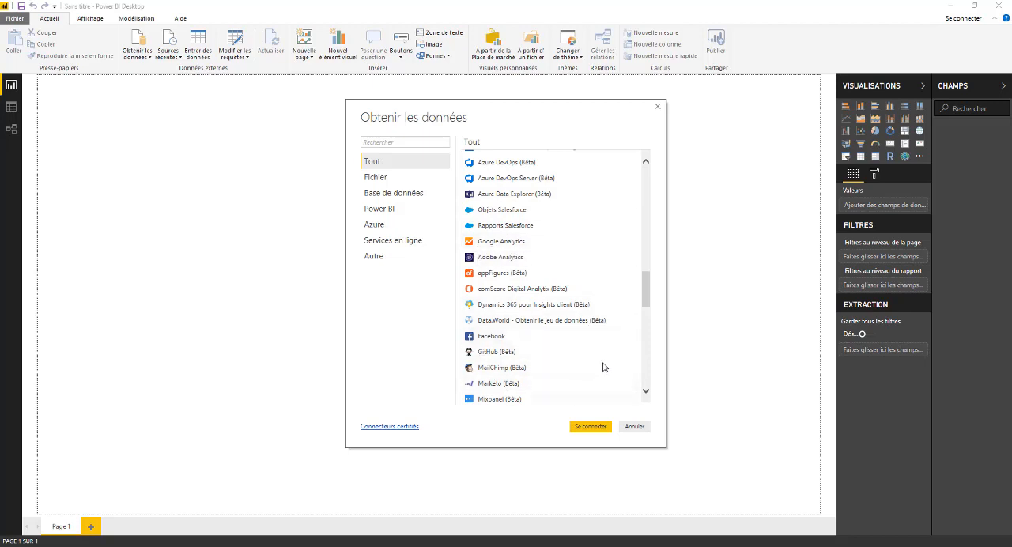
{"action": "left_click_drag", "start_coordinate": [646, 287], "coordinate": [645, 326]}
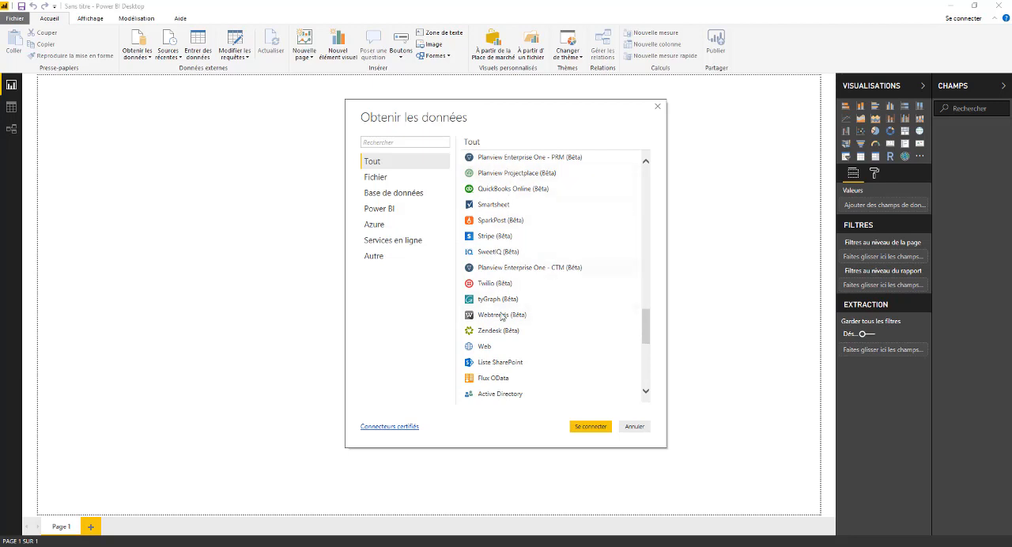
{"action": "left_click_drag", "start_coordinate": [644, 328], "coordinate": [417, 179]}
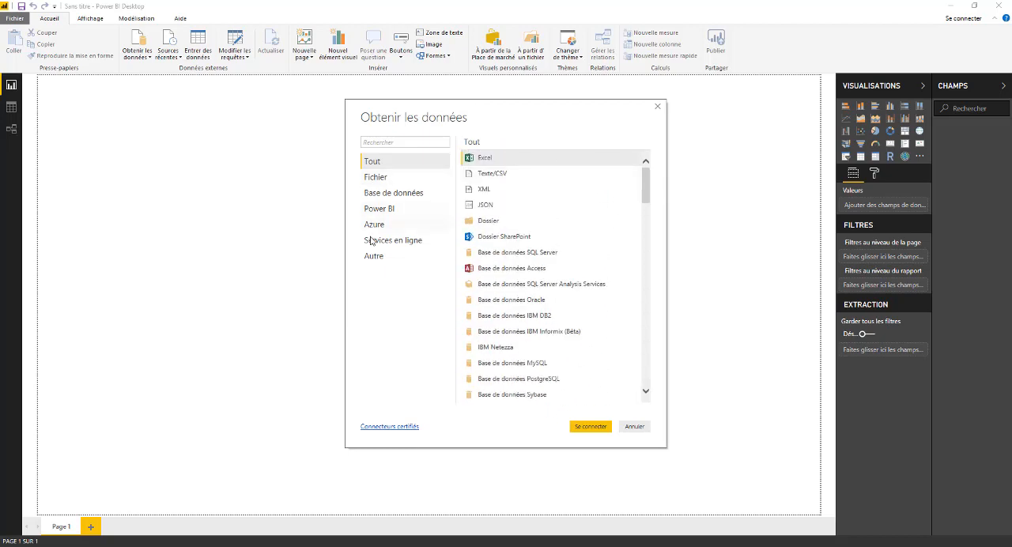
- View the Power BI, Base de données, Fichier, Azure and Services en ligne connector categories, and close the data source list without connecting
{"action": "left_click", "coordinate": [389, 209]}
{"action": "left_click", "coordinate": [385, 196]}
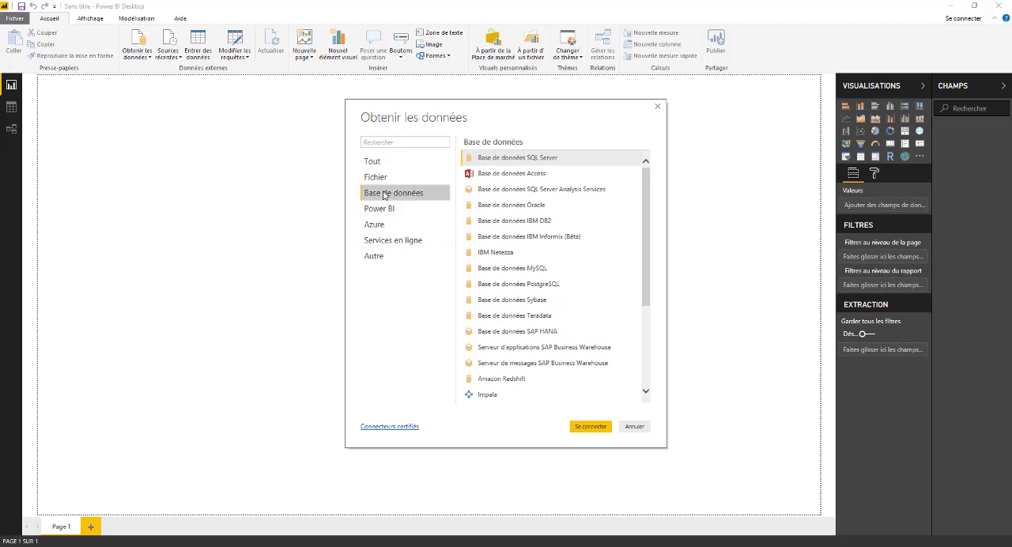
{"action": "left_click", "coordinate": [382, 178]}
{"action": "left_click", "coordinate": [377, 225]}
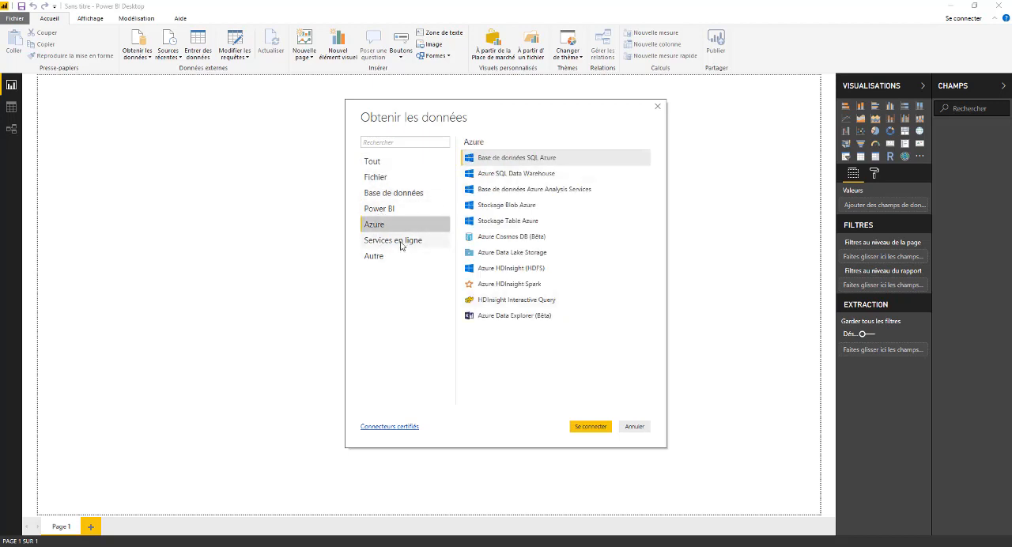
{"action": "left_click", "coordinate": [400, 241]}
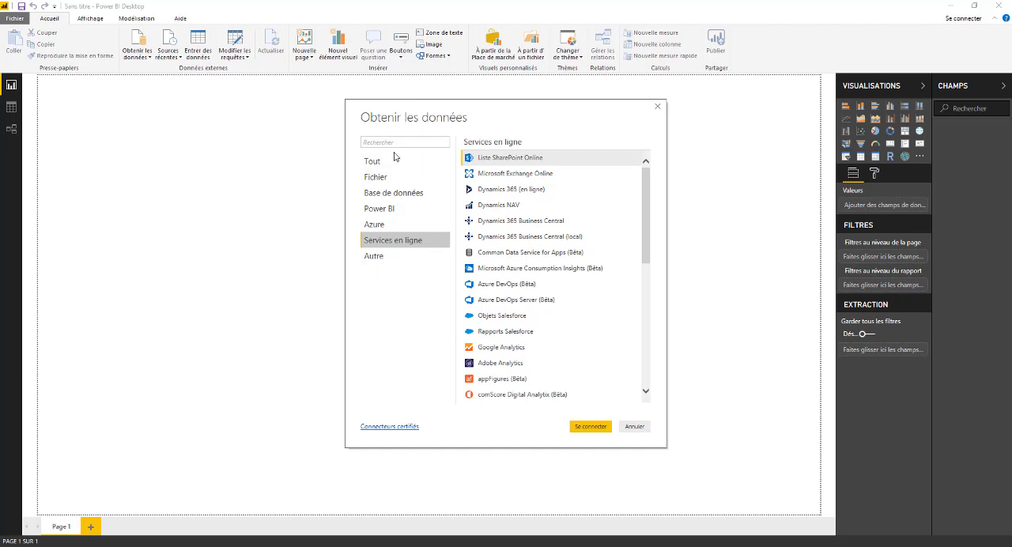
{"action": "left_click", "coordinate": [657, 108]}
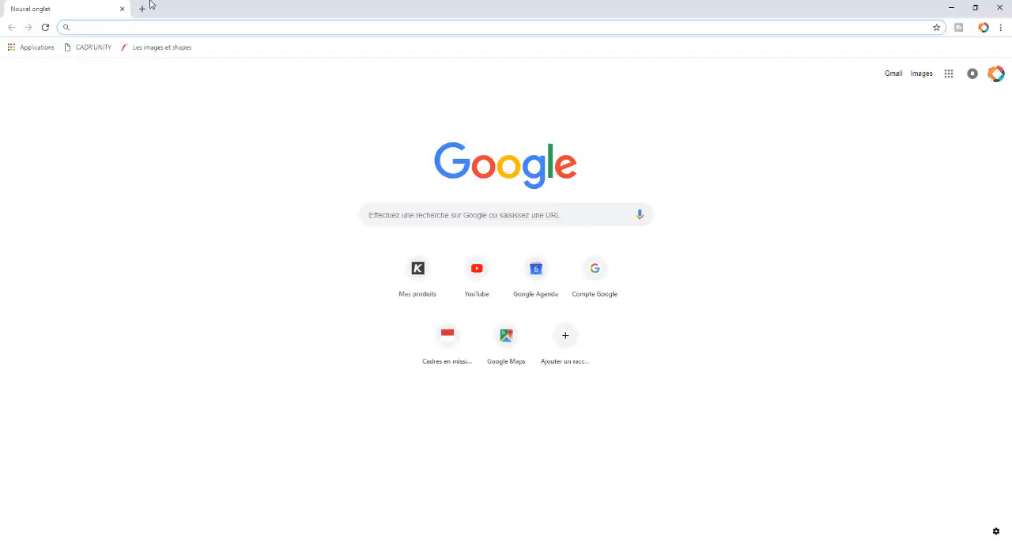
{"action": "type", "text": "www."}
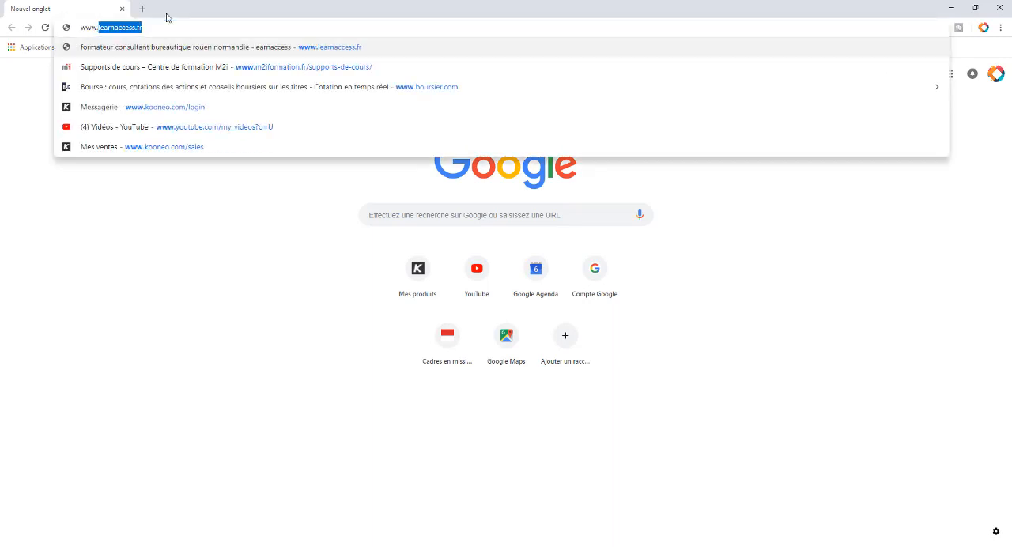
{"action": "type", "text": "boursier.com"}
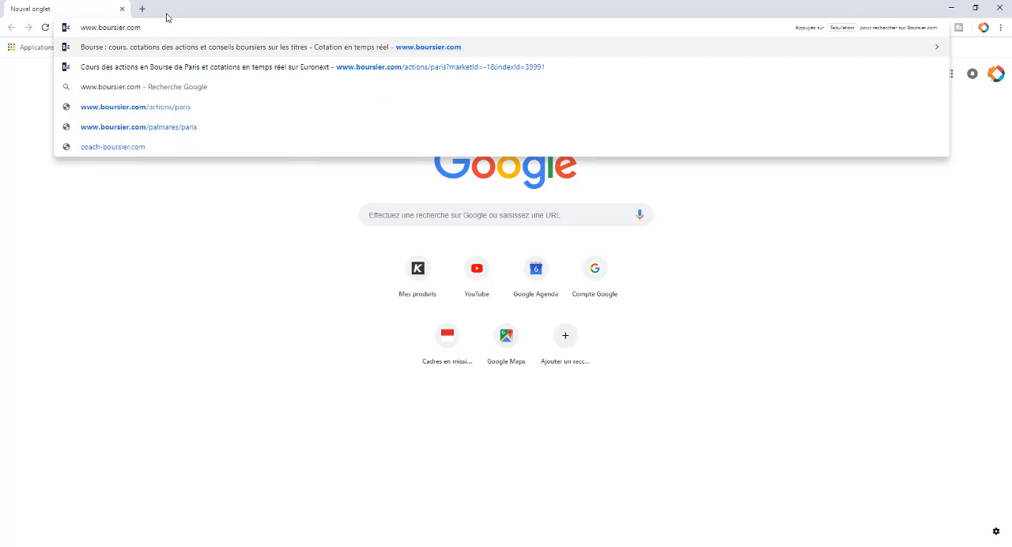
{"action": "key", "text": "Return"}
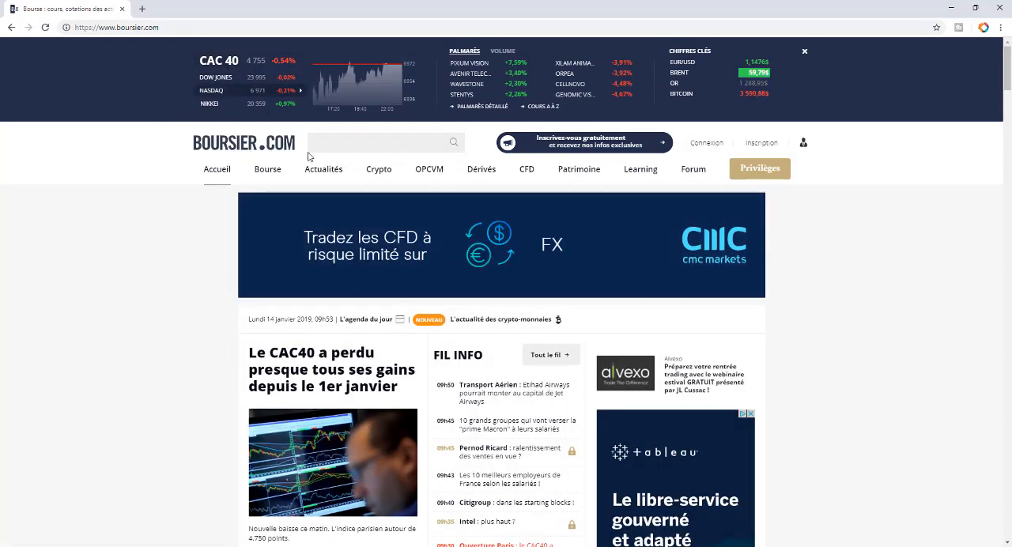
{"action": "mouse_move", "coordinate": [276, 172]}
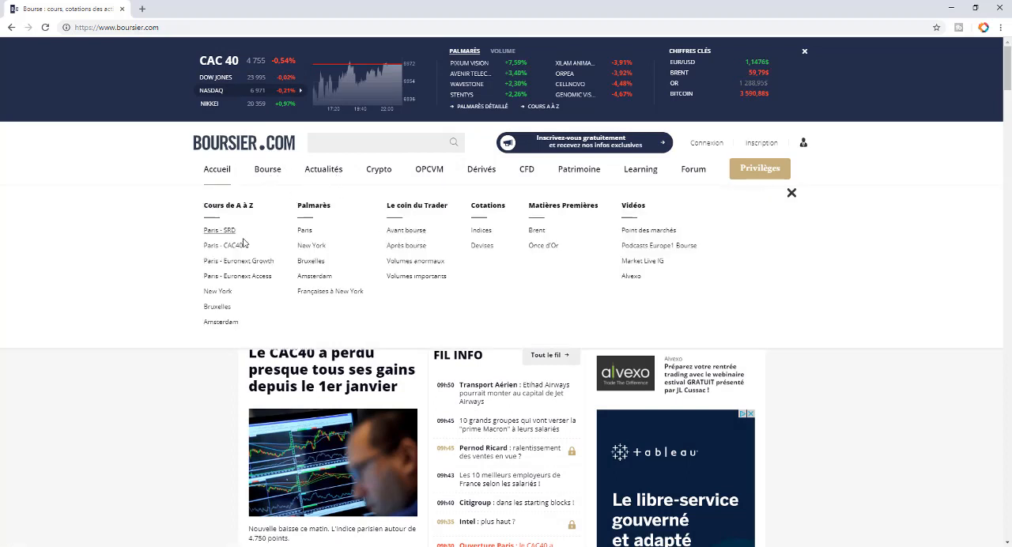
{"action": "left_click", "coordinate": [292, 250]}
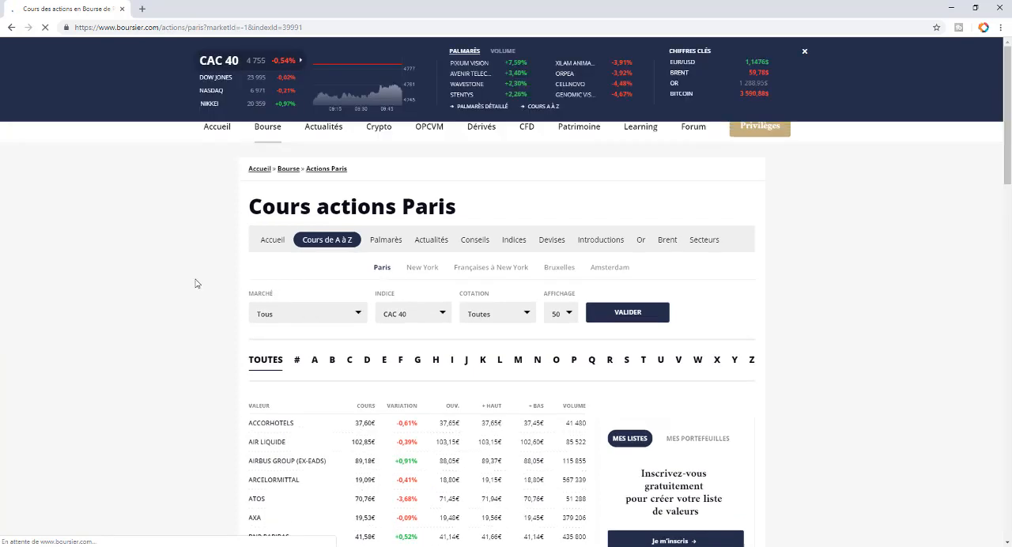
- Review the CAC 40 share price table on the page and copy the page's URL
{"action": "scroll", "coordinate": [434, 346], "scroll_direction": "down", "scroll_amount": 4}
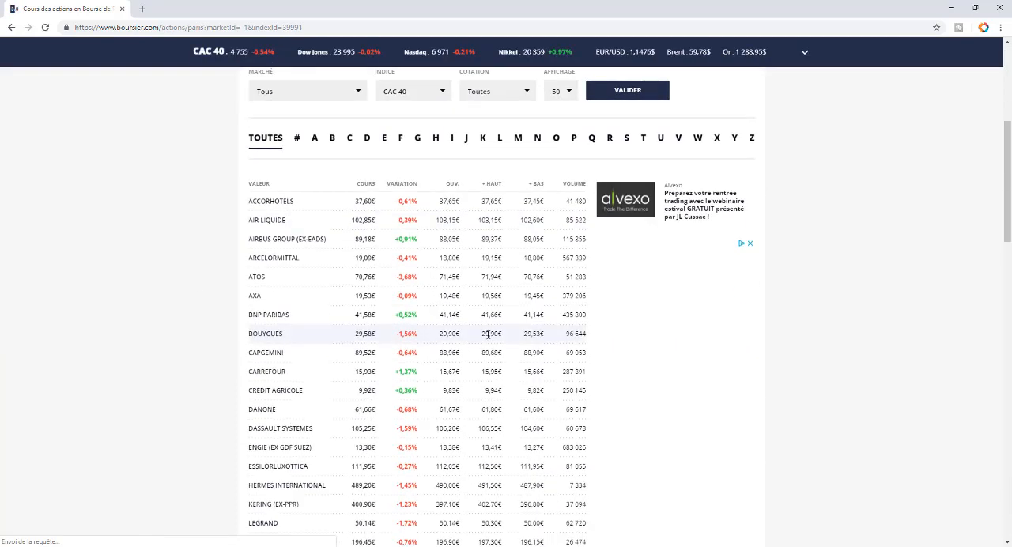
{"action": "scroll", "coordinate": [419, 371], "scroll_direction": "down", "scroll_amount": 2}
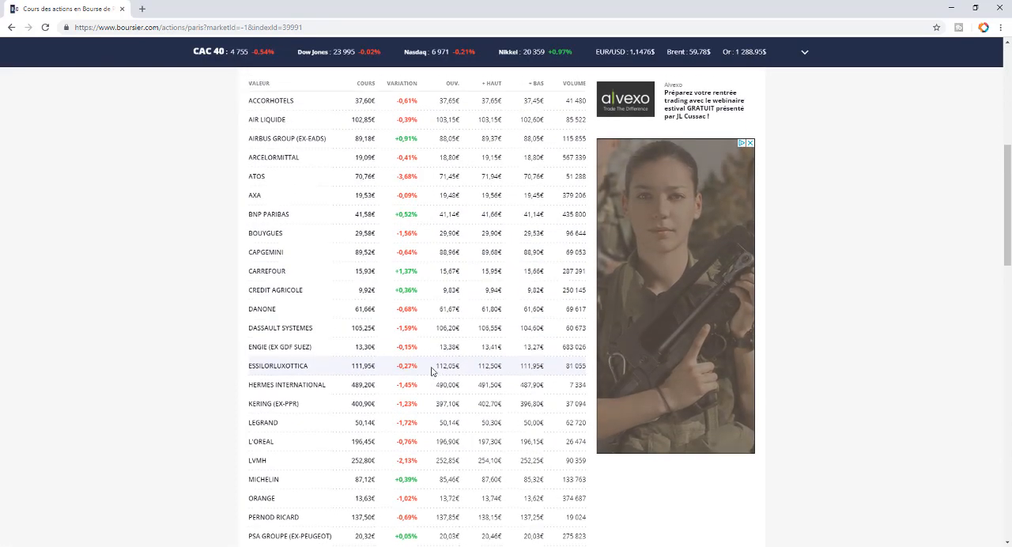
{"action": "scroll", "coordinate": [445, 321], "scroll_direction": "down", "scroll_amount": 6}
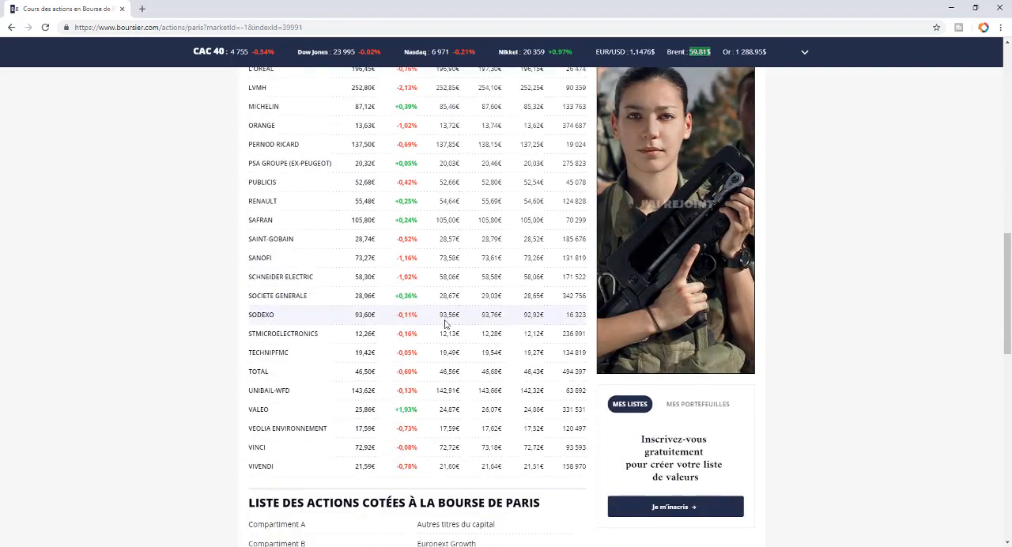
{"action": "scroll", "coordinate": [413, 296], "scroll_direction": "up", "scroll_amount": 6}
{"action": "scroll", "coordinate": [413, 296], "scroll_direction": "up", "scroll_amount": 4}
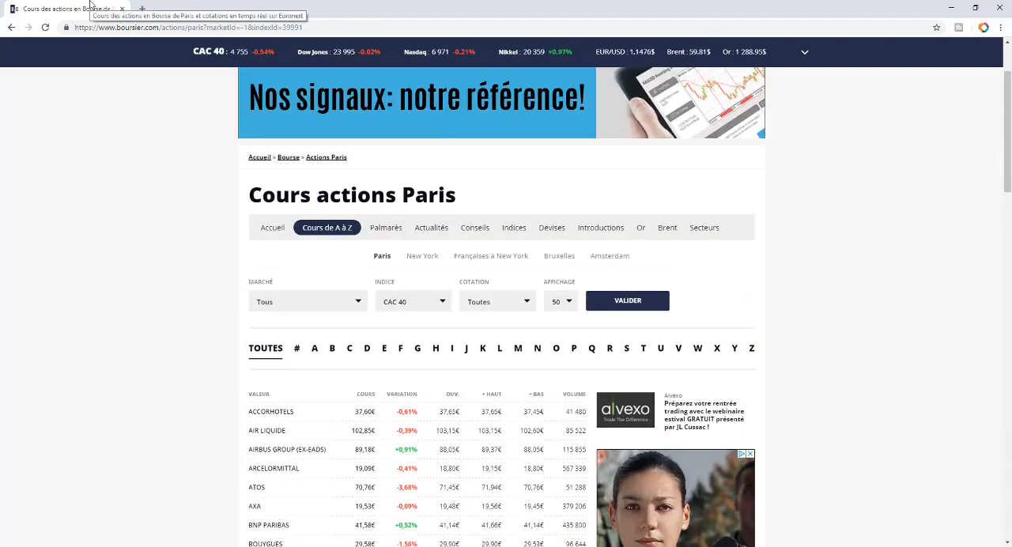
{"action": "left_click", "coordinate": [329, 22]}
{"action": "key", "text": "ctrl+c"}
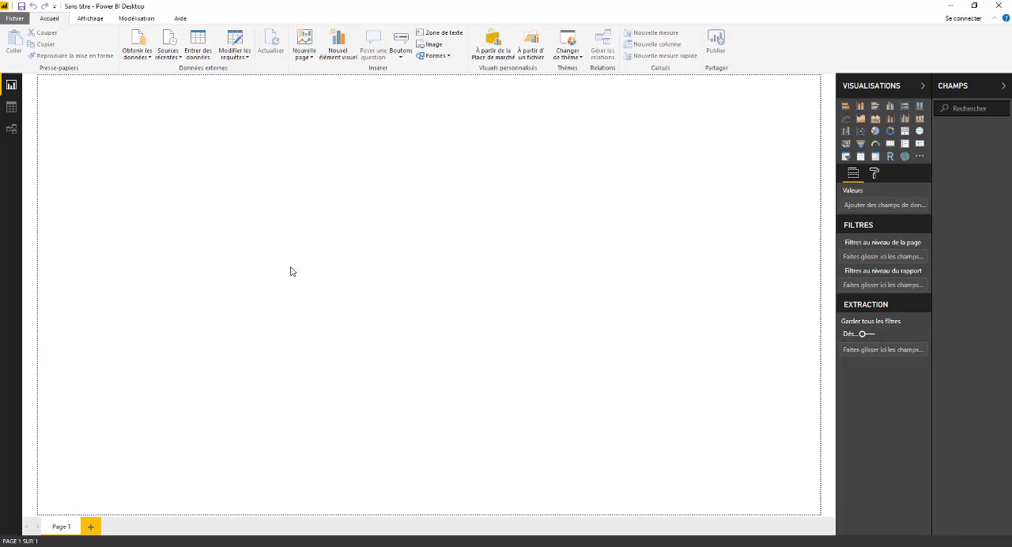
{"action": "left_click", "coordinate": [138, 53]}
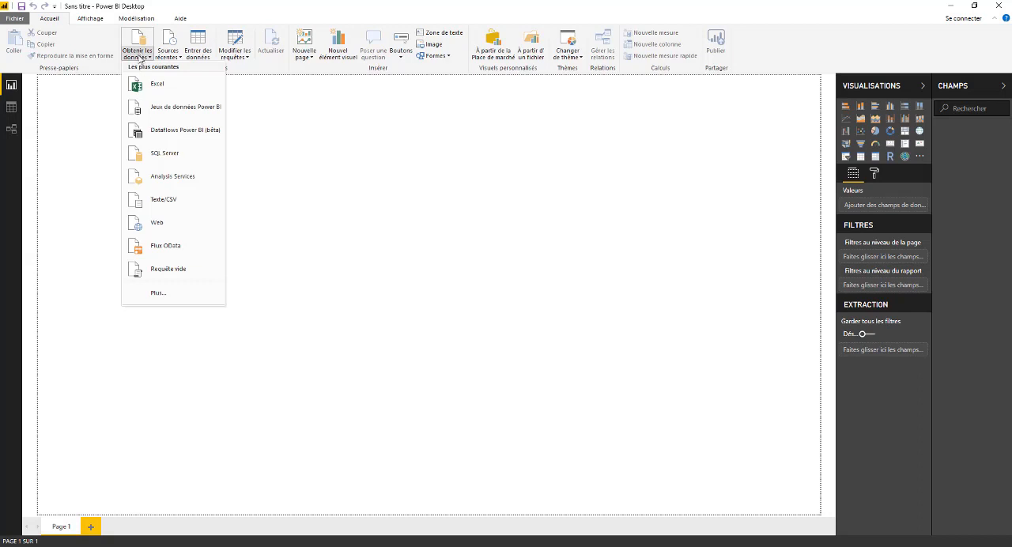
{"action": "left_click", "coordinate": [156, 223]}
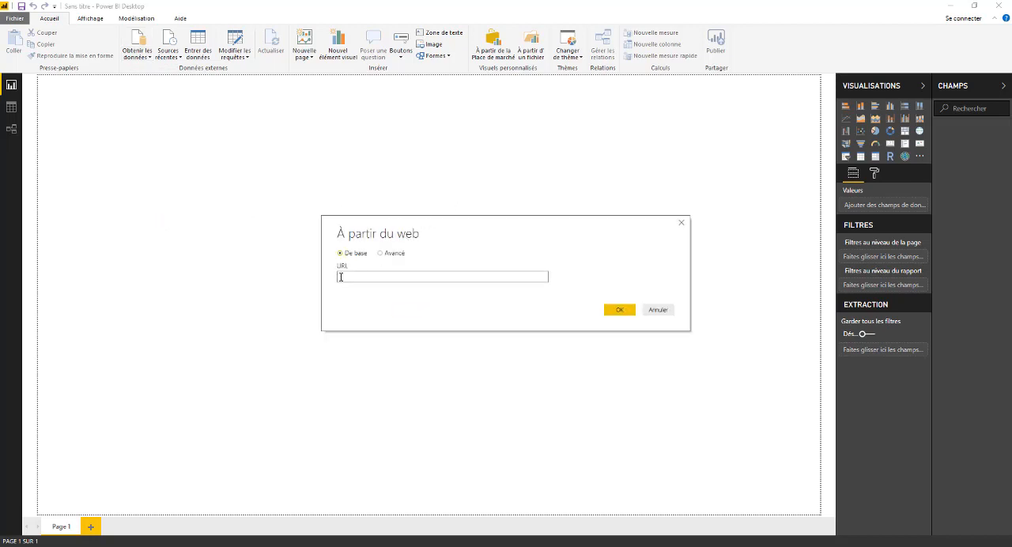
{"action": "key", "text": "ctrl+v"}
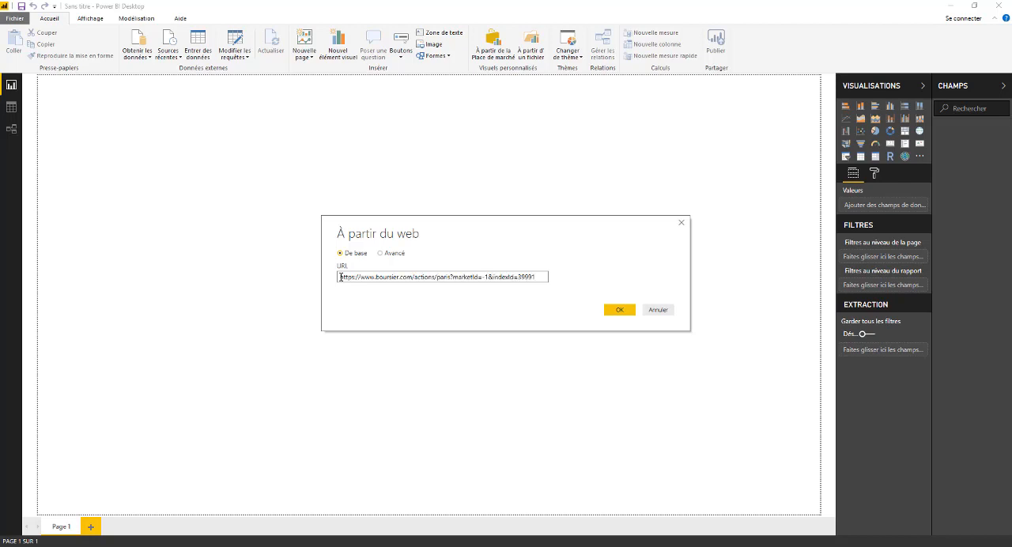
{"action": "left_click", "coordinate": [622, 313]}
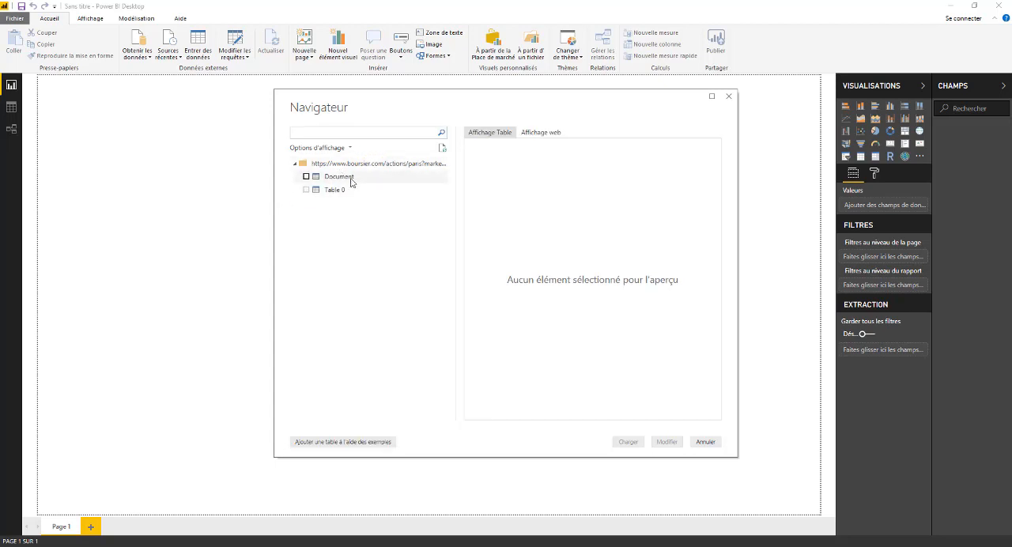
- Load Table 0 from the Boursier.com page into the report and widen the Visualisations and Champs panes
{"action": "left_click", "coordinate": [306, 190]}
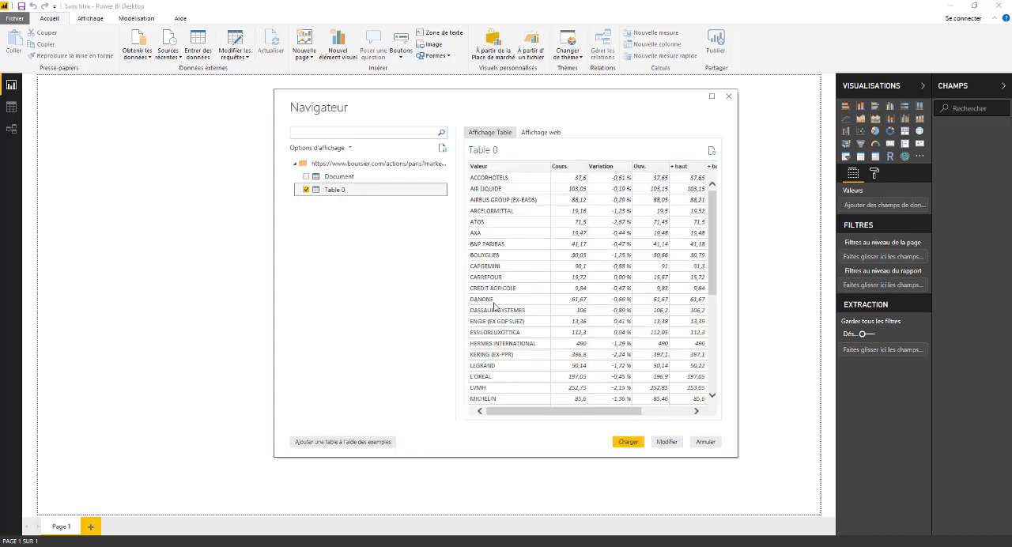
{"action": "mouse_move", "coordinate": [569, 412]}
{"action": "left_mouse_down"}
{"action": "mouse_move", "coordinate": [645, 423]}
{"action": "mouse_move", "coordinate": [554, 413]}
{"action": "left_mouse_up"}
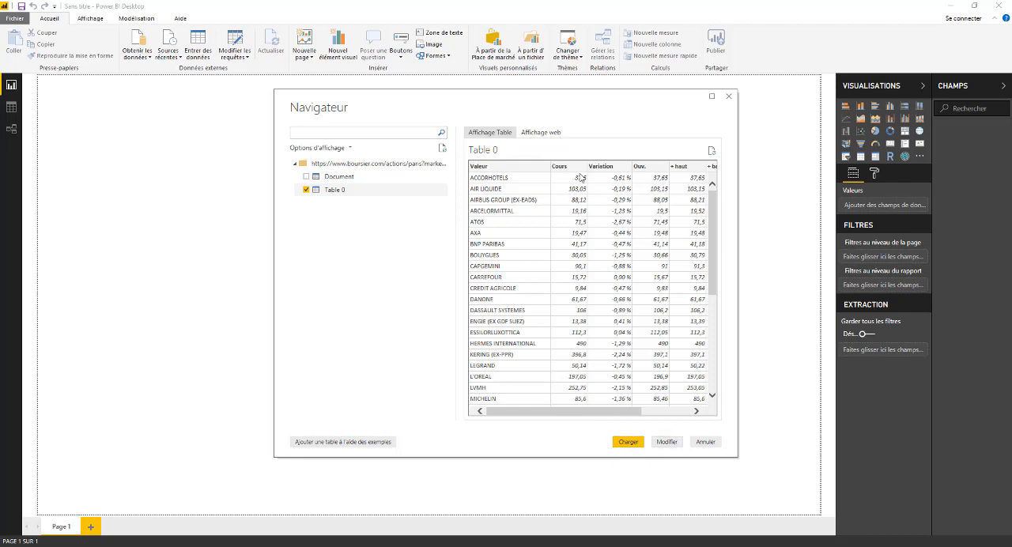
{"action": "left_click", "coordinate": [627, 442]}
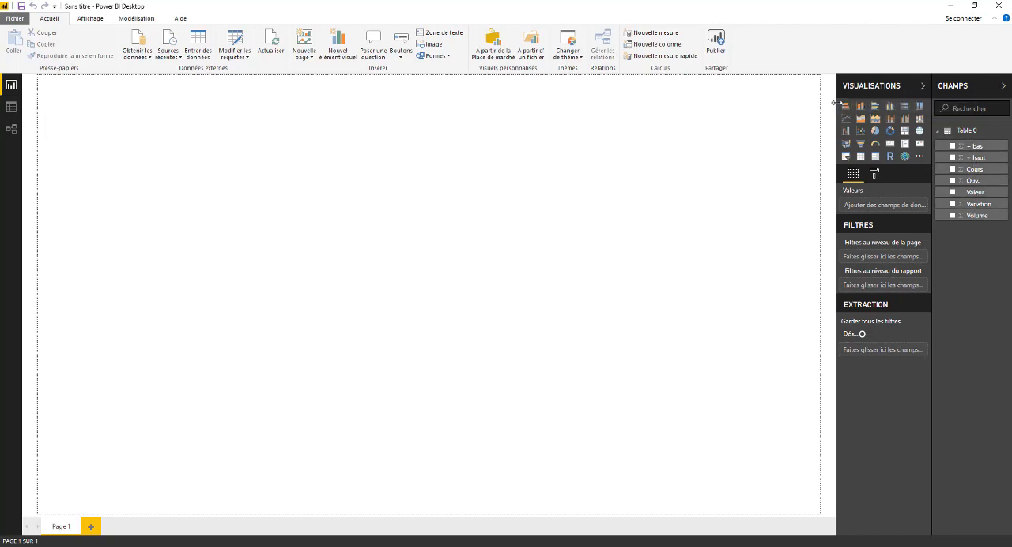
{"action": "left_click_drag", "start_coordinate": [837, 110], "coordinate": [796, 109]}
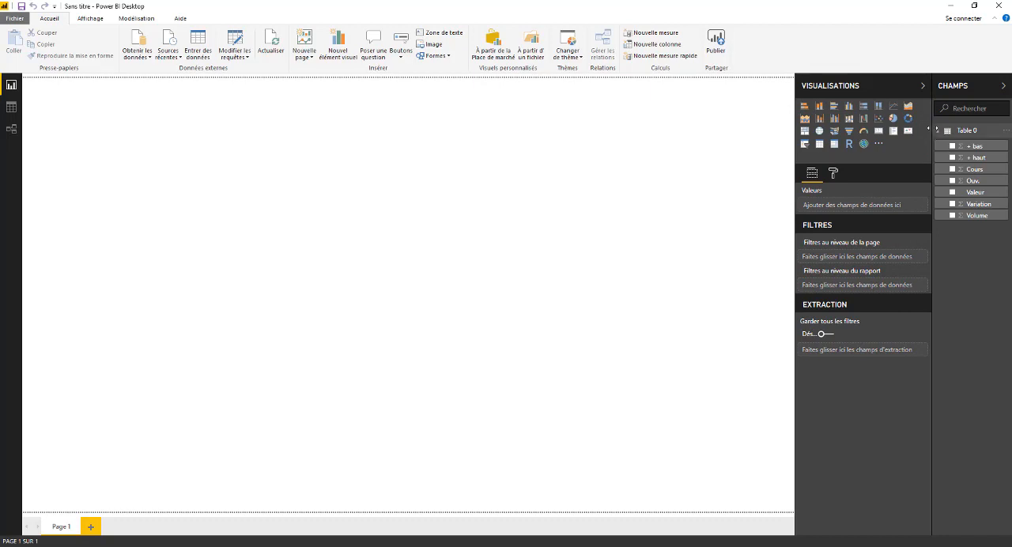
{"action": "left_click_drag", "start_coordinate": [933, 134], "coordinate": [899, 133]}
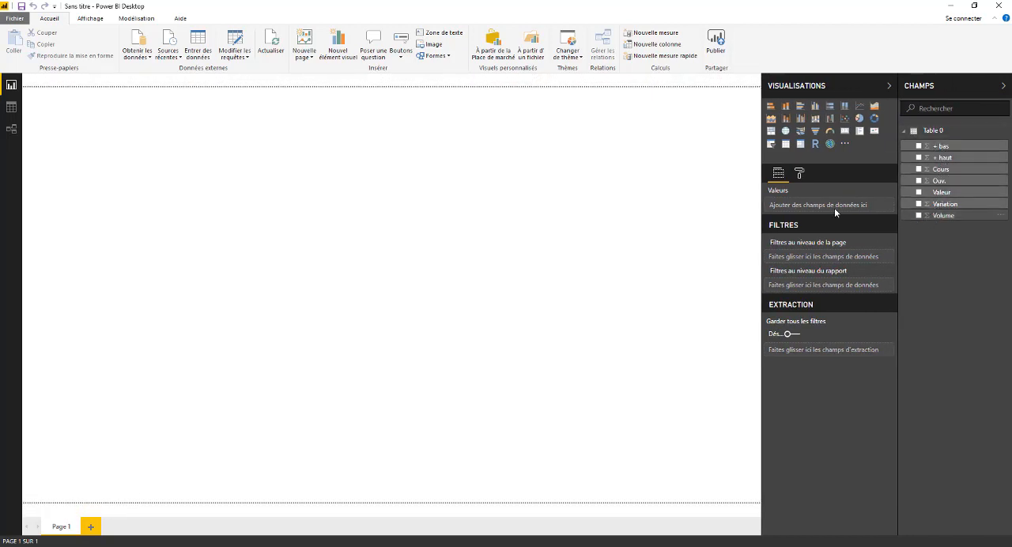
- Review the imported rows of Table 0 in the data view and refresh them from the web source
{"action": "left_click", "coordinate": [12, 108]}
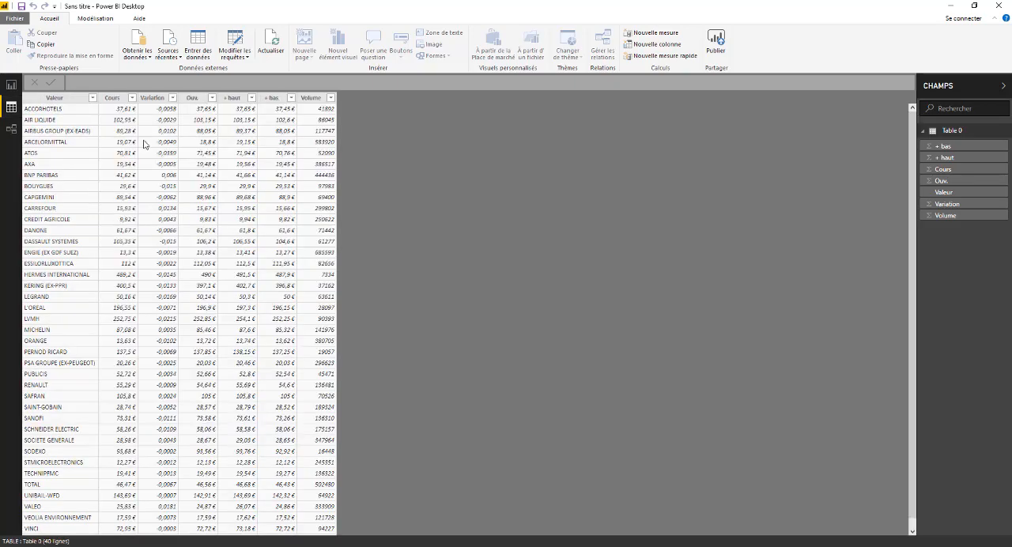
{"action": "scroll", "coordinate": [141, 340], "scroll_direction": "down", "scroll_amount": 1}
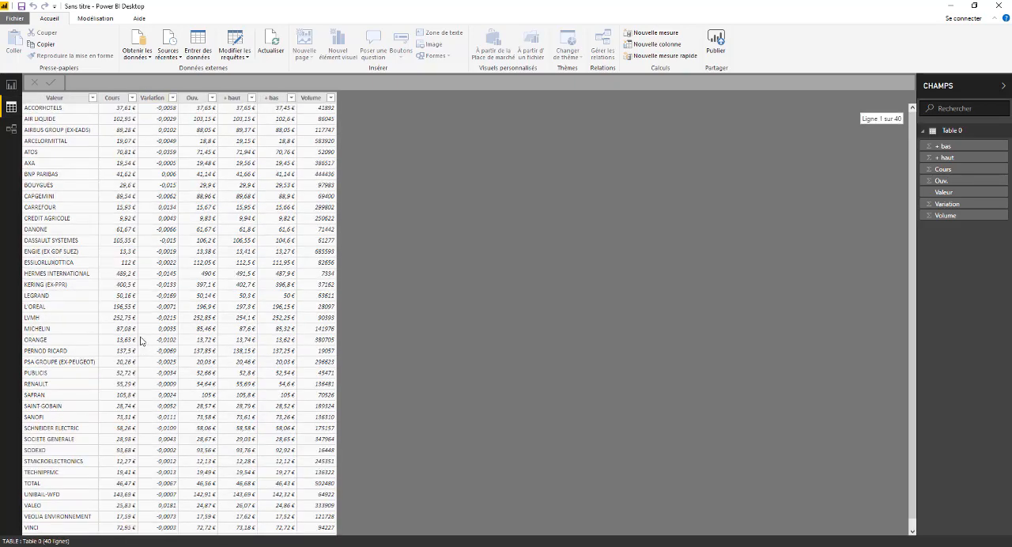
{"action": "scroll", "coordinate": [140, 340], "scroll_direction": "down", "scroll_amount": 1}
{"action": "scroll", "coordinate": [108, 493], "scroll_direction": "up", "scroll_amount": 1}
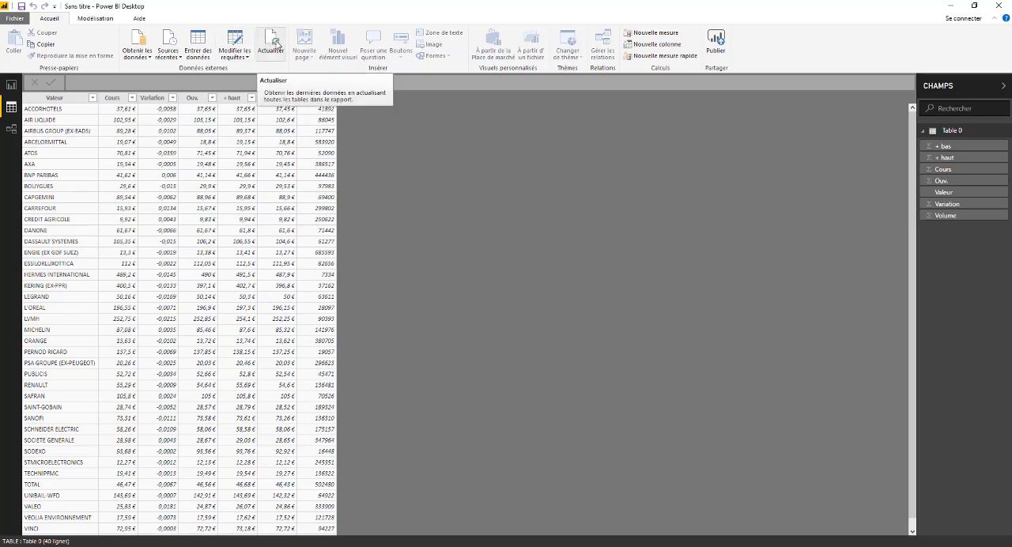
{"action": "left_click", "coordinate": [278, 46]}
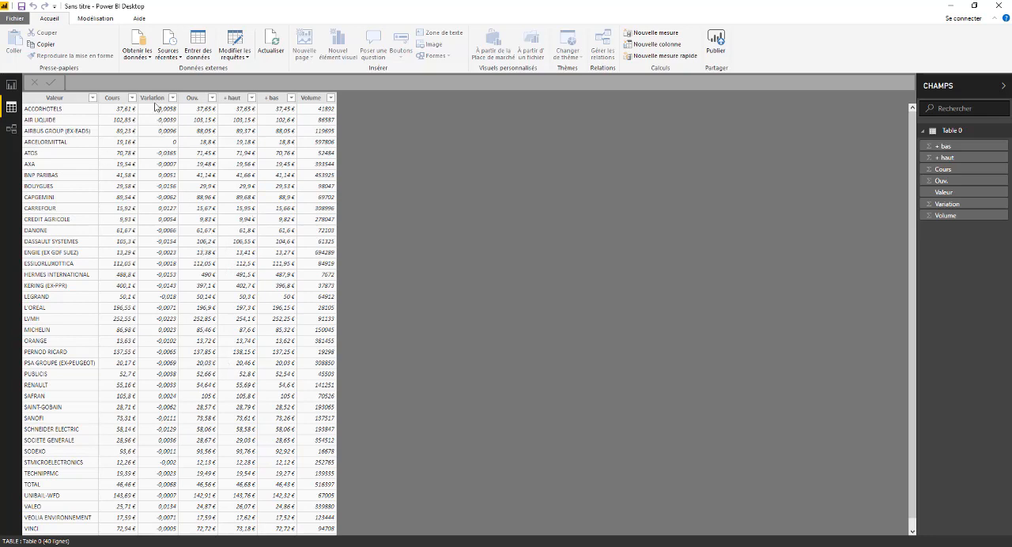
- On the report page, add a stacked column chart (Histogramme empilé) with Valeur as the axis and Cours as the value
{"action": "left_click", "coordinate": [11, 85]}
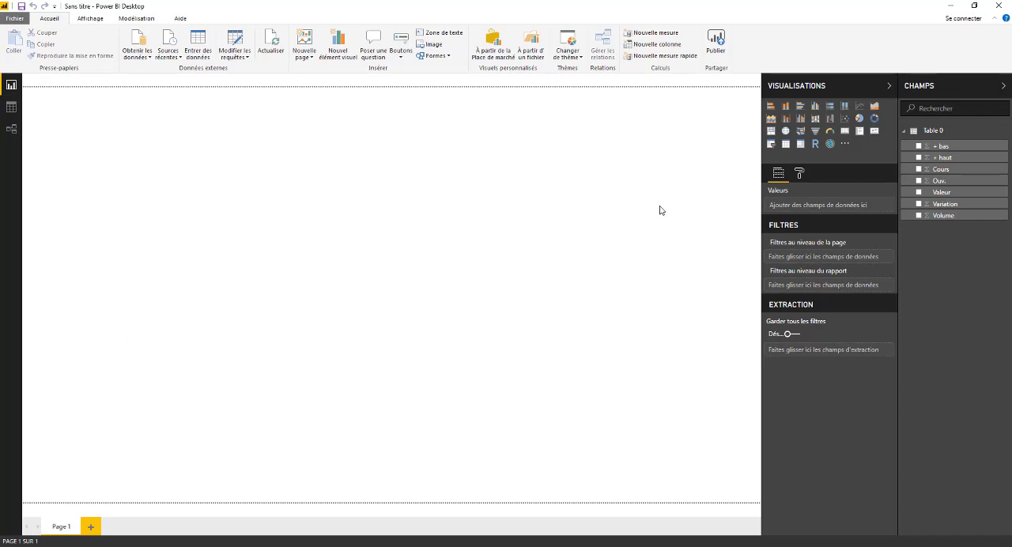
{"action": "left_click", "coordinate": [786, 109]}
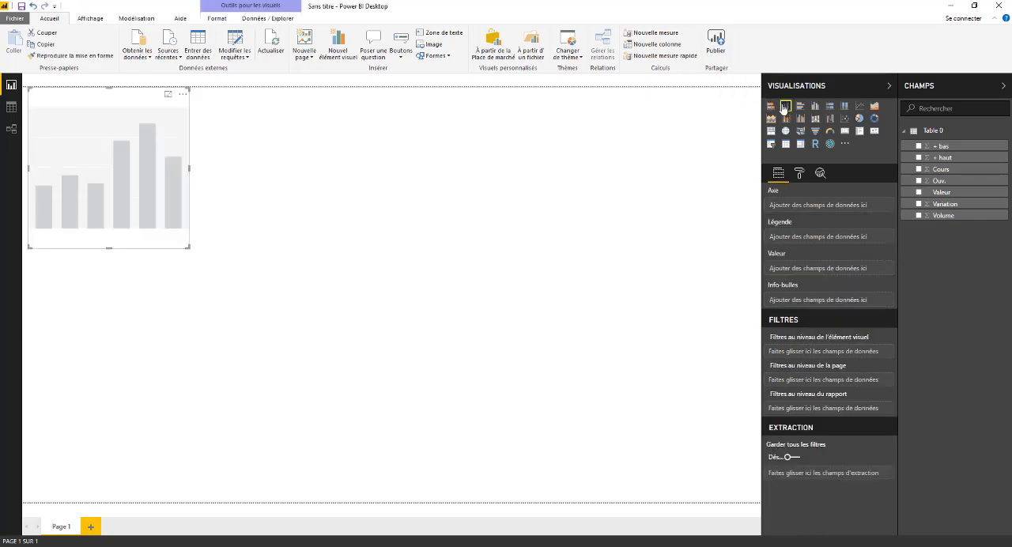
{"action": "left_click", "coordinate": [919, 192]}
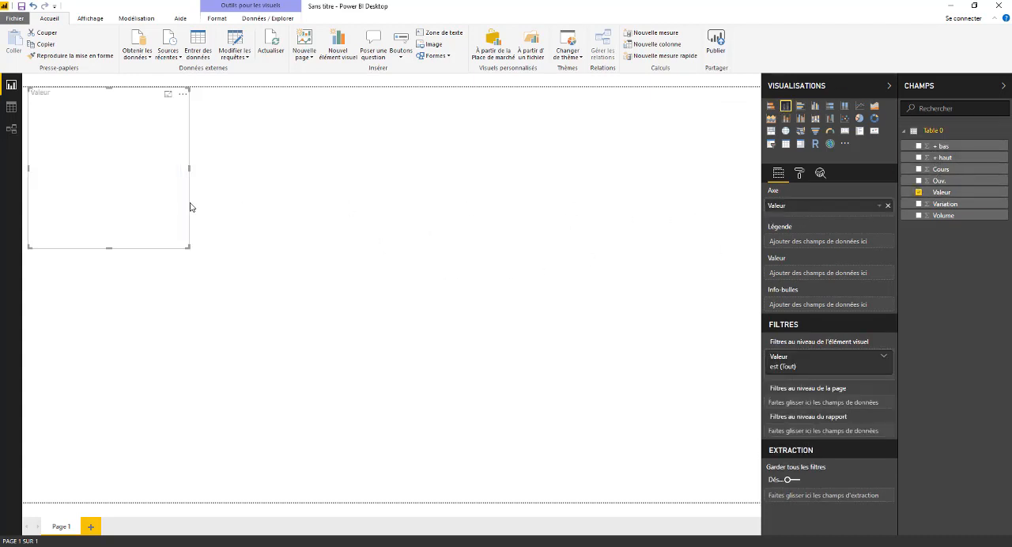
{"action": "left_click", "coordinate": [919, 170]}
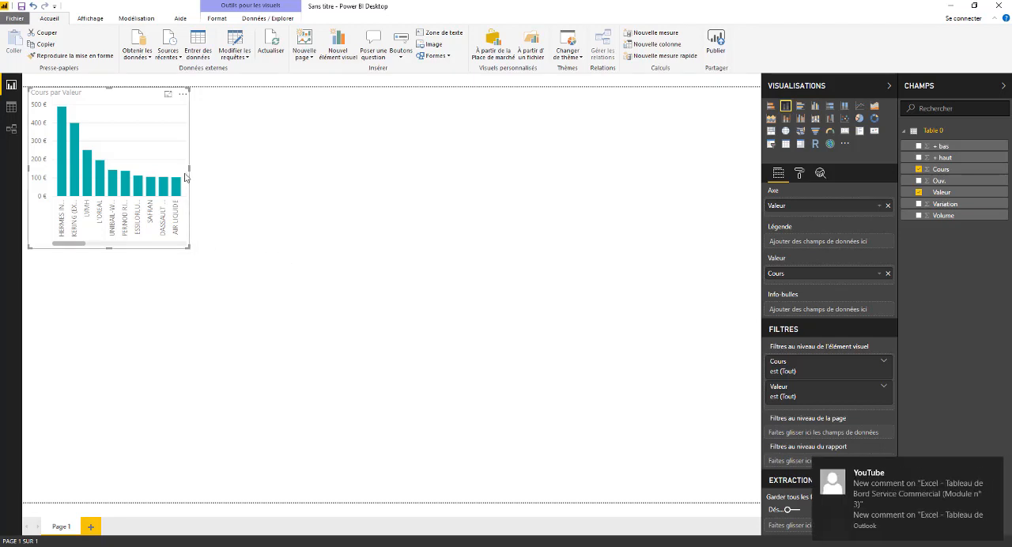
- Enlarge the Cours par Valeur chart to nearly the full page width and a little under half the page height
{"action": "left_click_drag", "start_coordinate": [190, 172], "coordinate": [658, 195]}
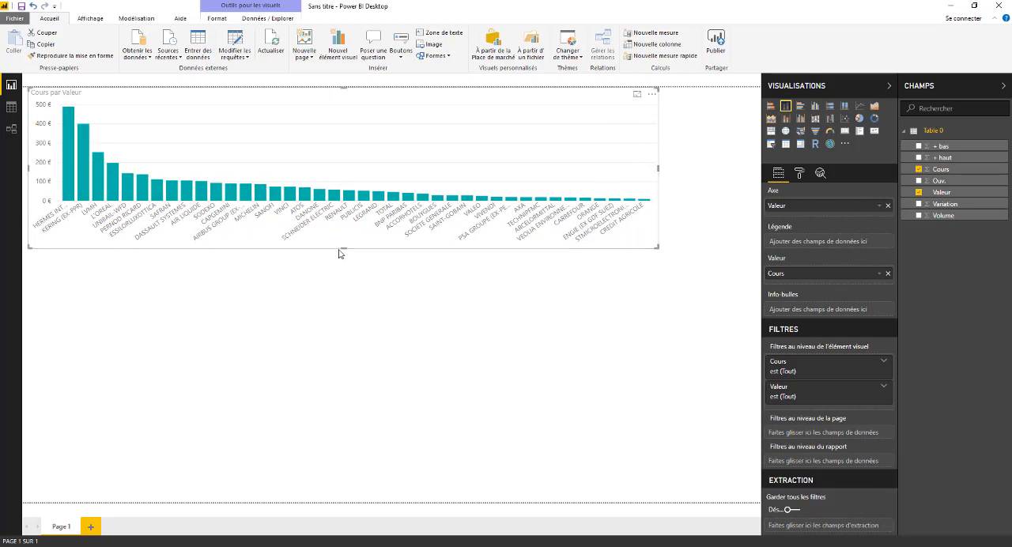
{"action": "left_click_drag", "start_coordinate": [345, 253], "coordinate": [346, 256]}
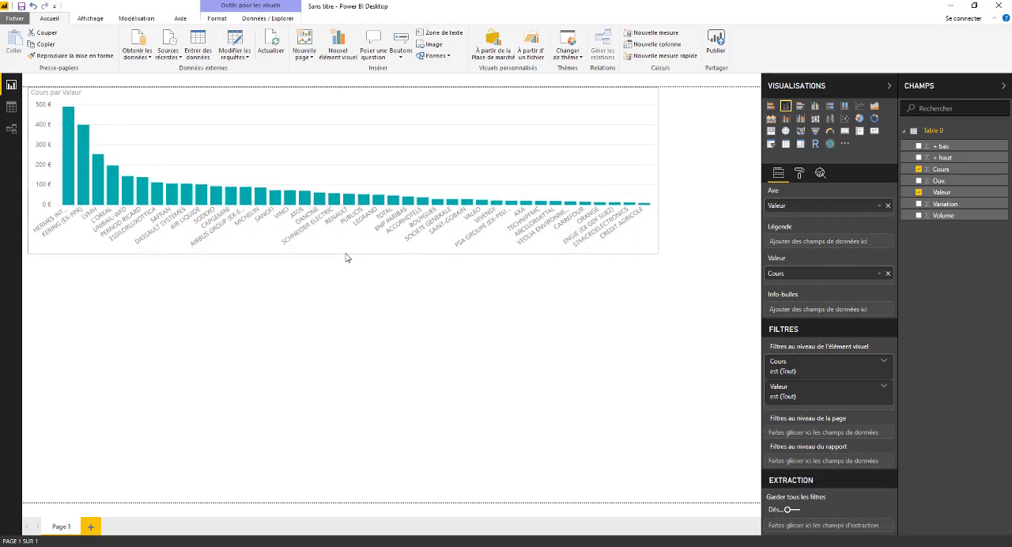
{"action": "left_click_drag", "start_coordinate": [656, 170], "coordinate": [748, 181]}
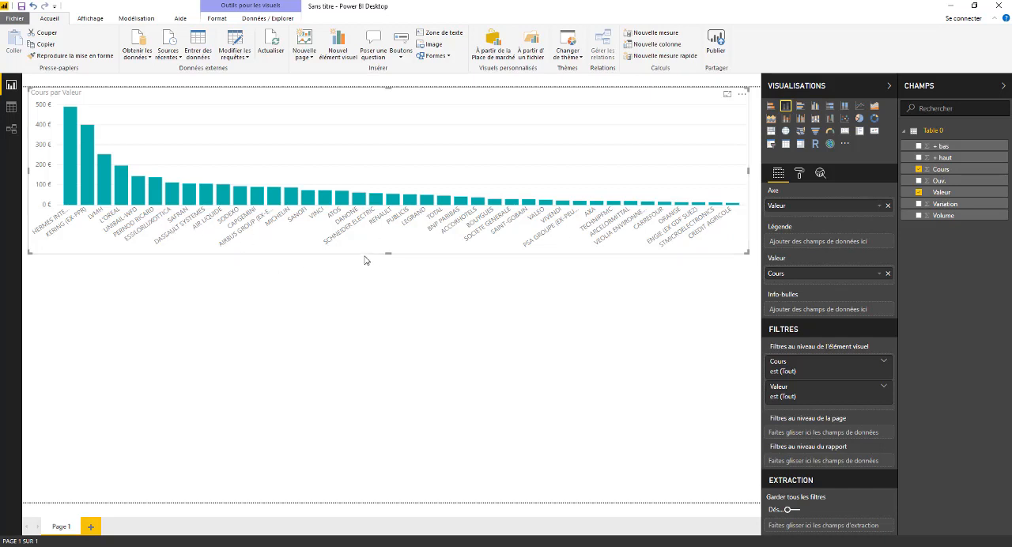
{"action": "left_click_drag", "start_coordinate": [388, 253], "coordinate": [389, 317]}
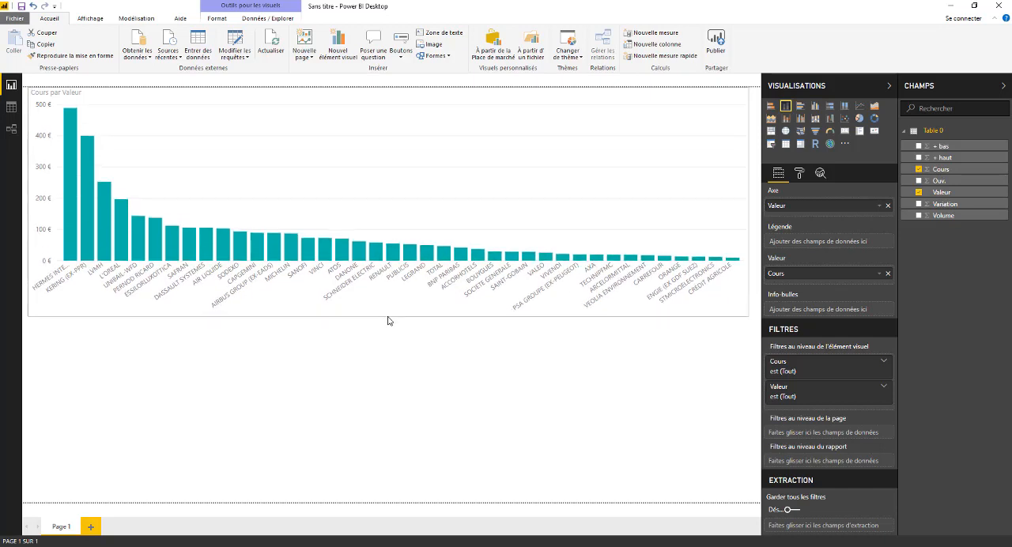
{"action": "left_click", "coordinate": [392, 257]}
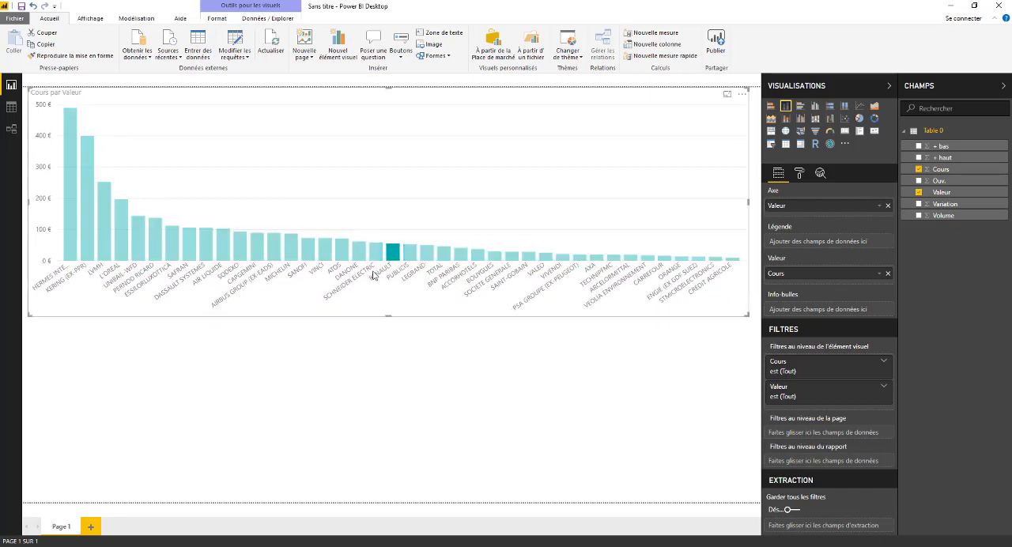
{"action": "left_click", "coordinate": [324, 291]}
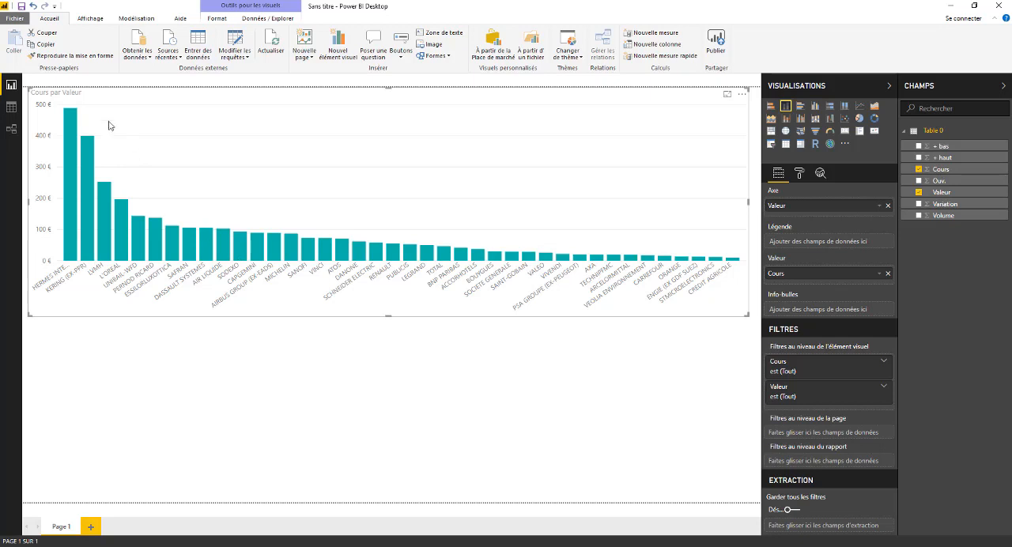
{"action": "left_click", "coordinate": [388, 320]}
{"action": "left_click", "coordinate": [390, 315]}
{"action": "left_click_drag", "start_coordinate": [390, 316], "coordinate": [387, 290]}
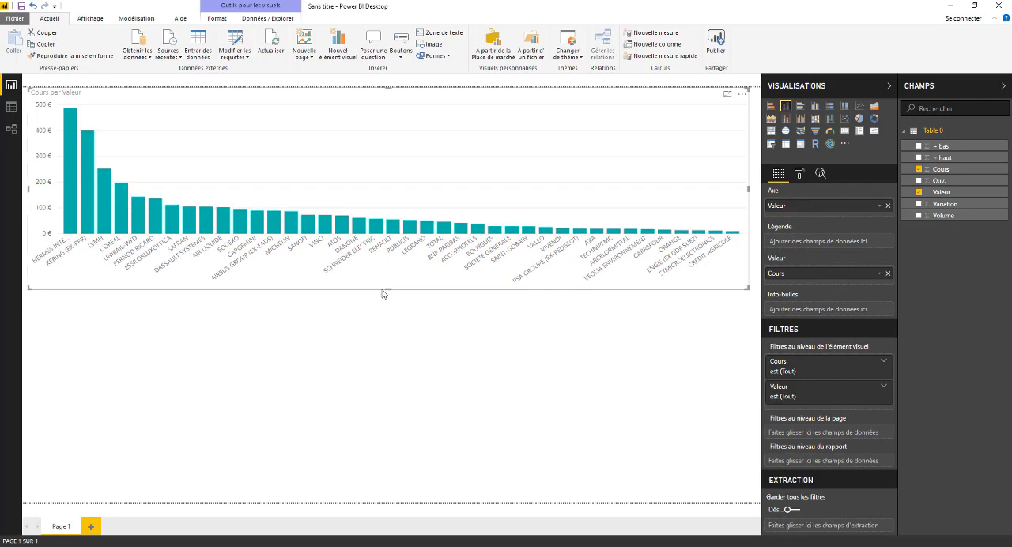
{"action": "left_click", "coordinate": [515, 345]}
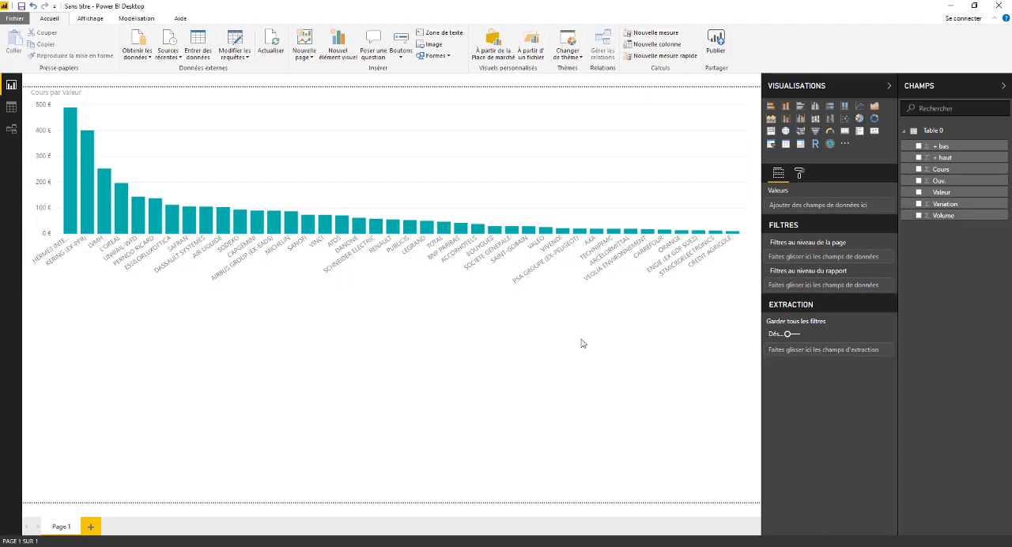
- Add a table visual of the Volume field below the chart and shrink it to fit its single value
{"action": "left_click", "coordinate": [918, 215]}
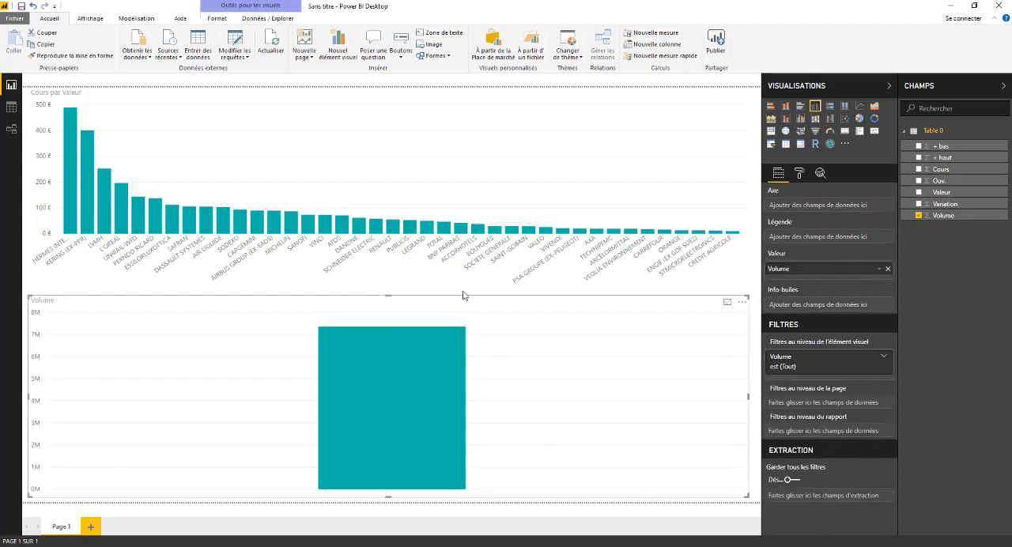
{"action": "left_click", "coordinate": [785, 145]}
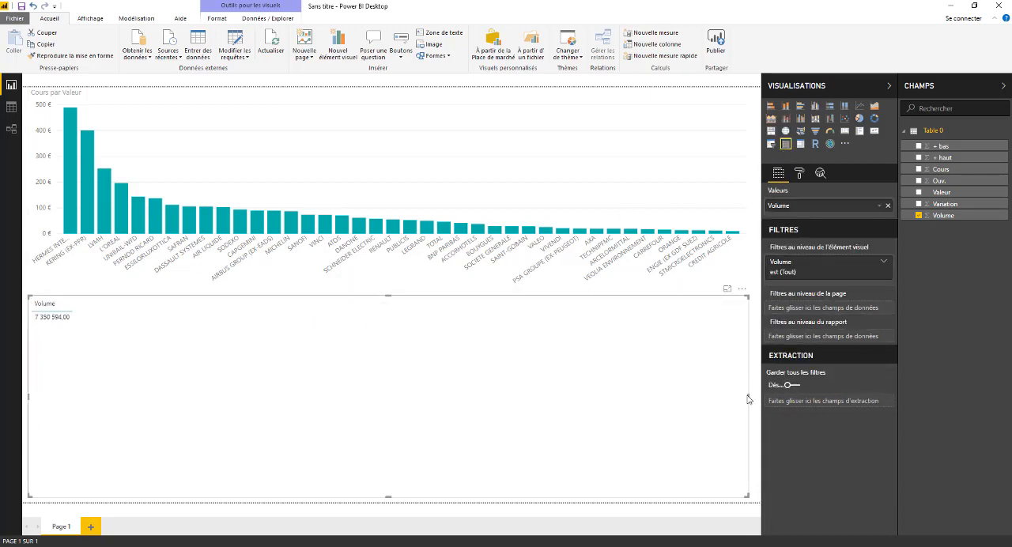
{"action": "left_click_drag", "start_coordinate": [748, 396], "coordinate": [128, 370]}
{"action": "left_click_drag", "start_coordinate": [77, 496], "coordinate": [100, 332]}
{"action": "left_click", "coordinate": [434, 186]}
{"action": "left_click", "coordinate": [372, 327]}
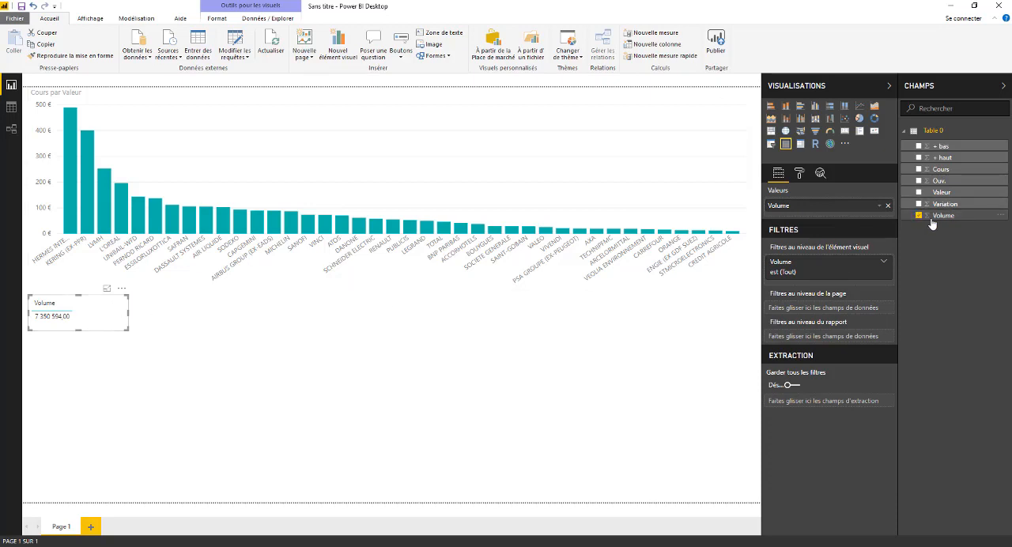
{"action": "left_click", "coordinate": [617, 312]}
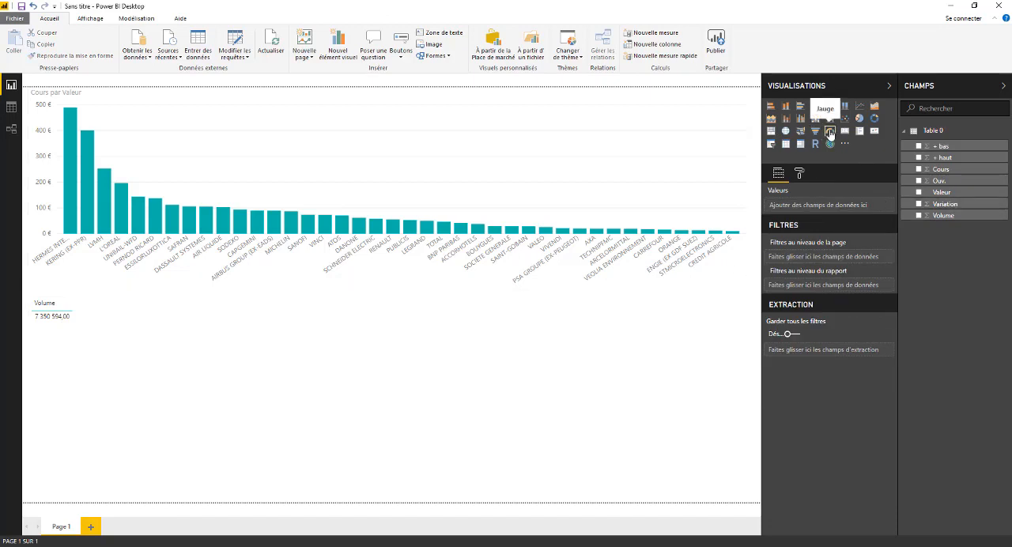
- Add a gauge (Jauge) of the Variation field, place it beside the Volume table and enlarge it slightly
{"action": "left_click", "coordinate": [830, 131]}
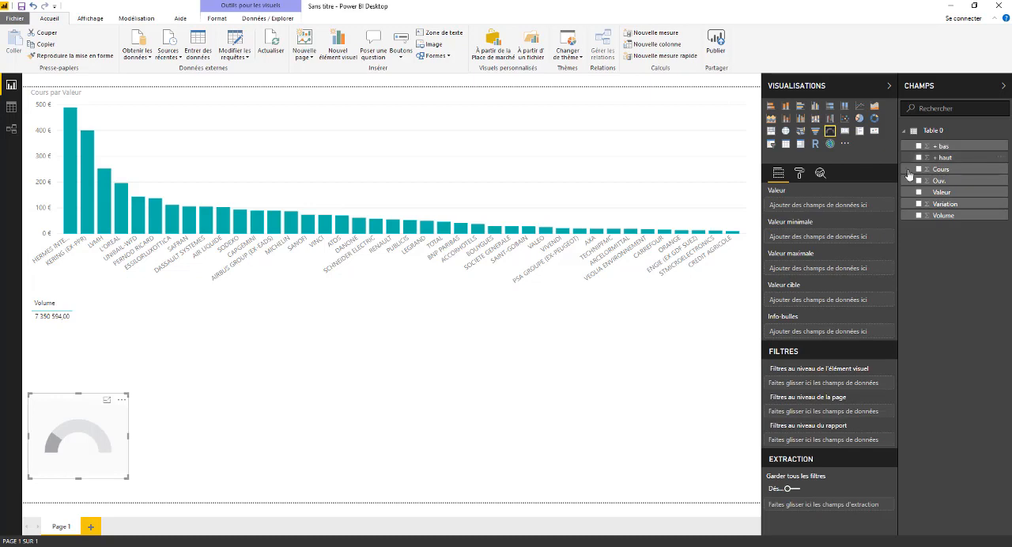
{"action": "left_click", "coordinate": [918, 204]}
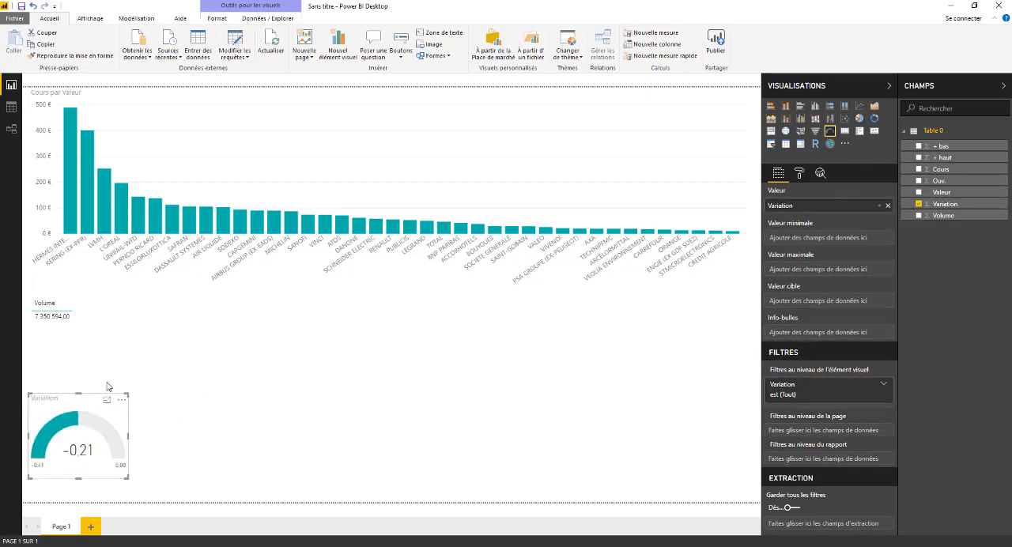
{"action": "left_click_drag", "start_coordinate": [101, 397], "coordinate": [185, 296]}
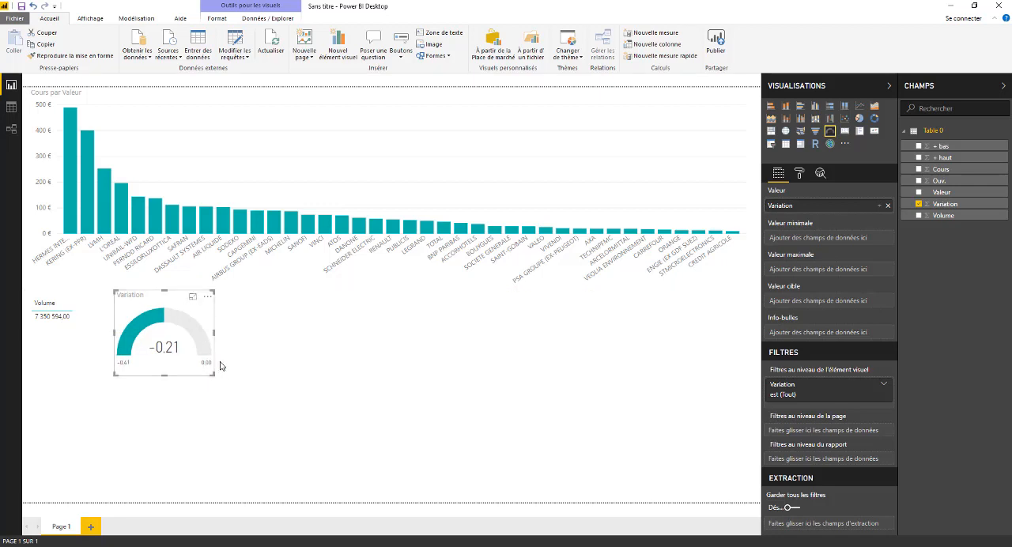
{"action": "left_click_drag", "start_coordinate": [210, 373], "coordinate": [221, 384]}
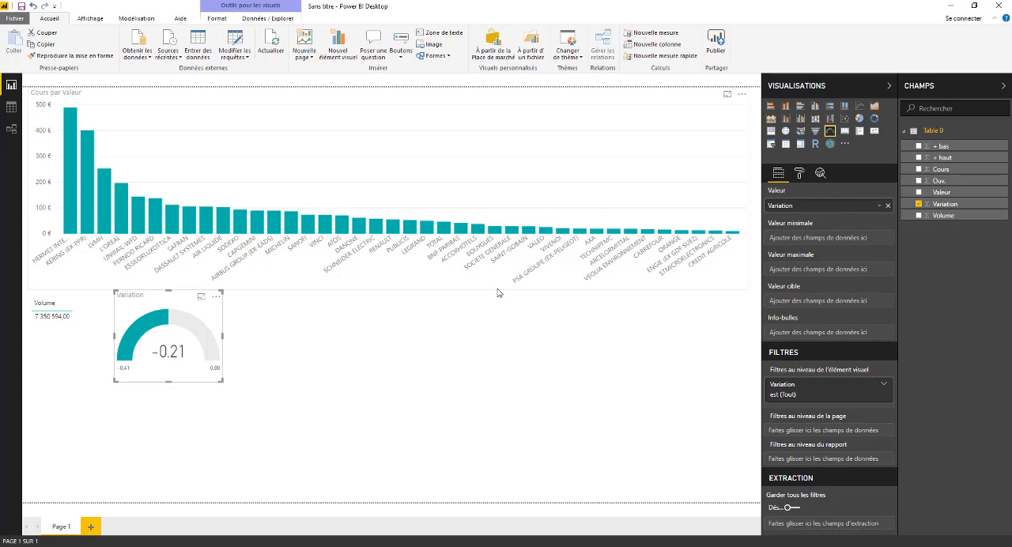
- Try converting the Variation gauge into a slicer, and undo the conversion
{"action": "left_click", "coordinate": [771, 145]}
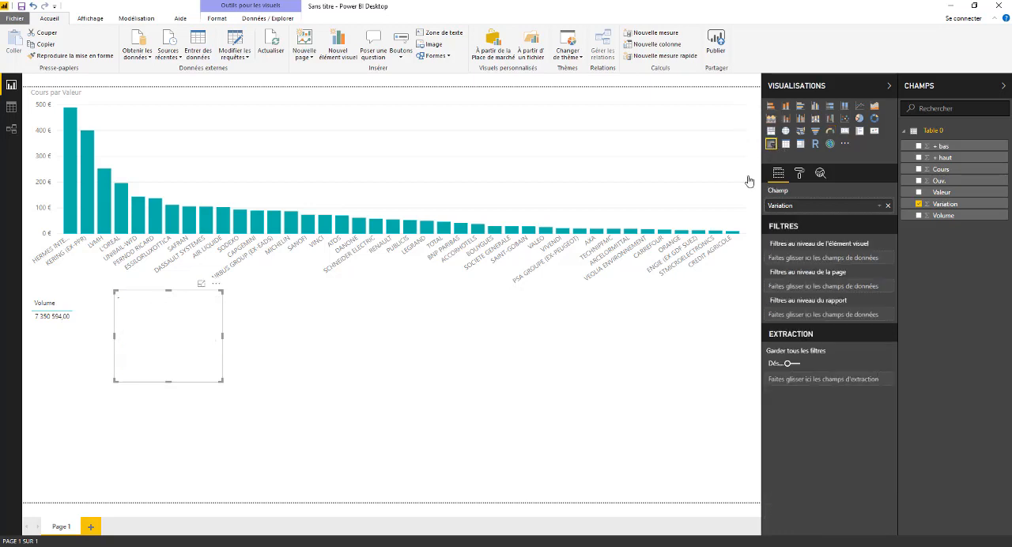
{"action": "left_click", "coordinate": [32, 6]}
- Add a separate slicer on the Valeur field, narrow it and place it below the right end of the column chart
{"action": "left_click", "coordinate": [400, 324]}
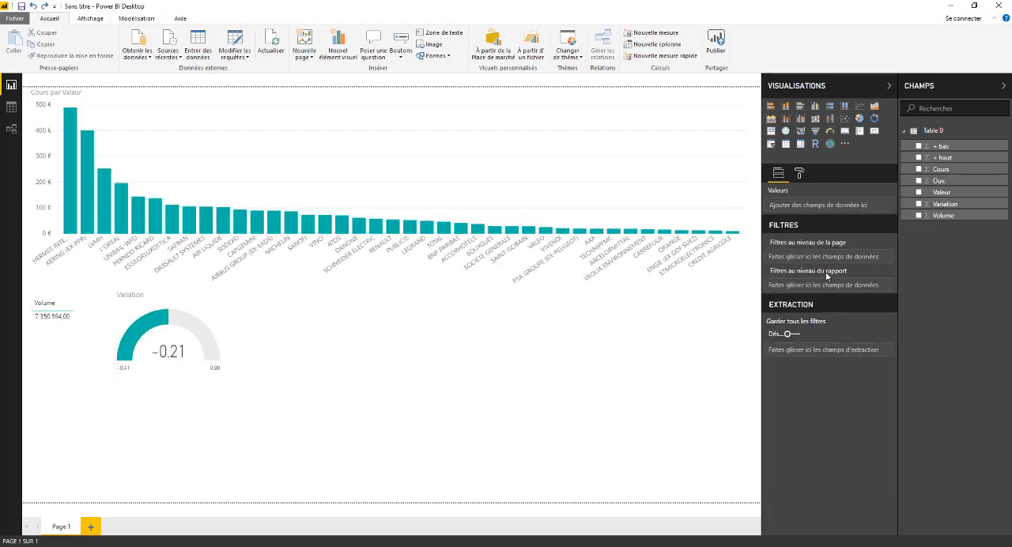
{"action": "left_click", "coordinate": [772, 144]}
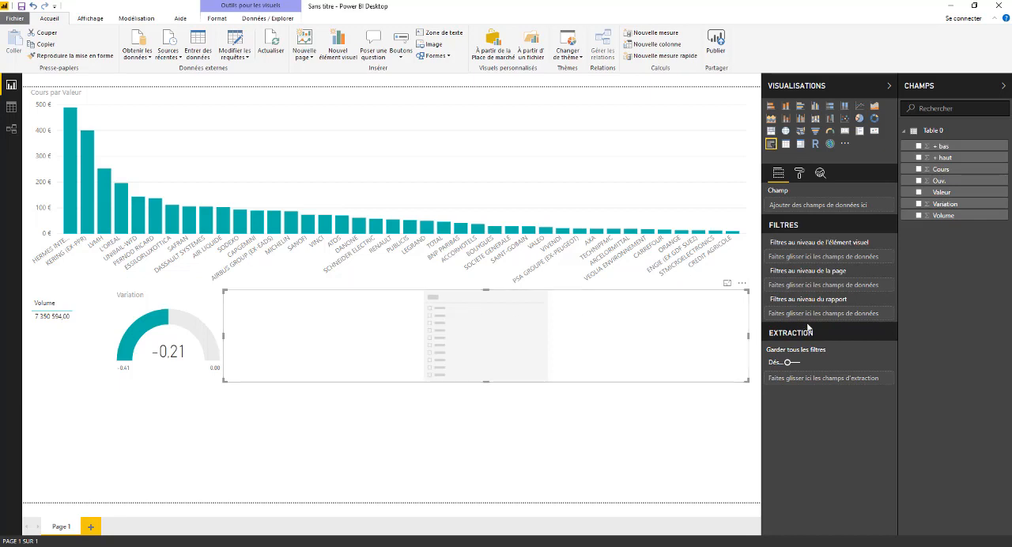
{"action": "left_click", "coordinate": [918, 192]}
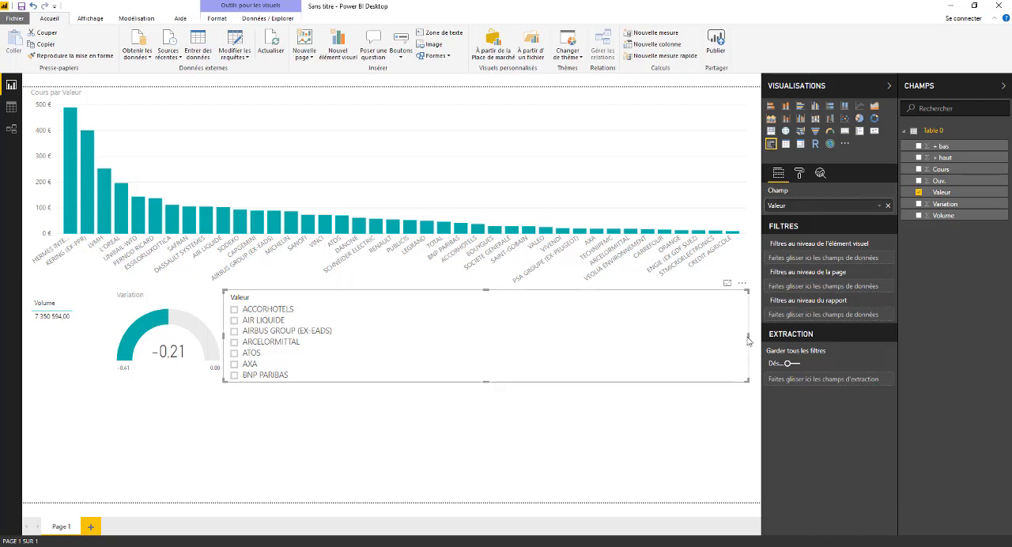
{"action": "left_click_drag", "start_coordinate": [748, 336], "coordinate": [588, 339]}
{"action": "left_click_drag", "start_coordinate": [477, 339], "coordinate": [366, 336]}
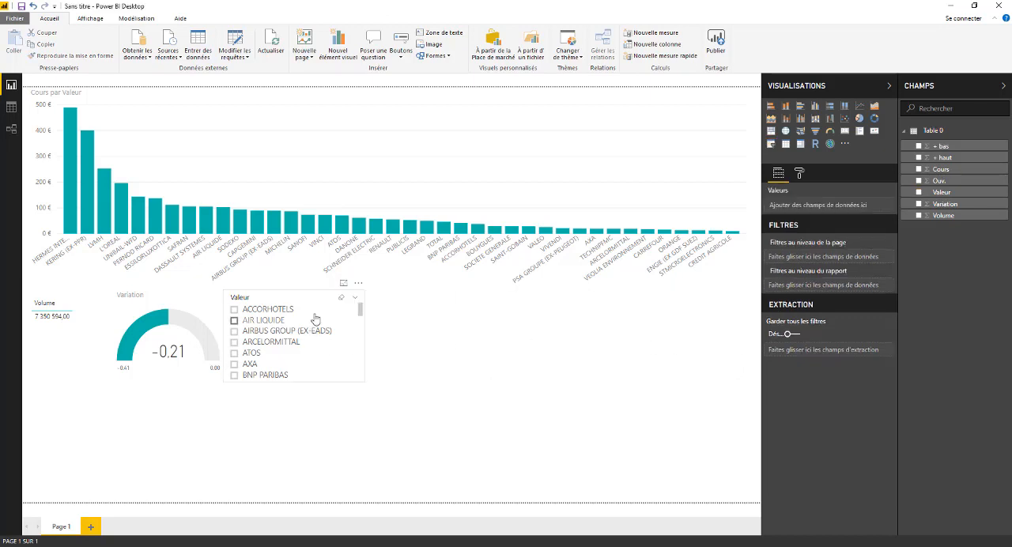
{"action": "left_click_drag", "start_coordinate": [312, 297], "coordinate": [683, 312]}
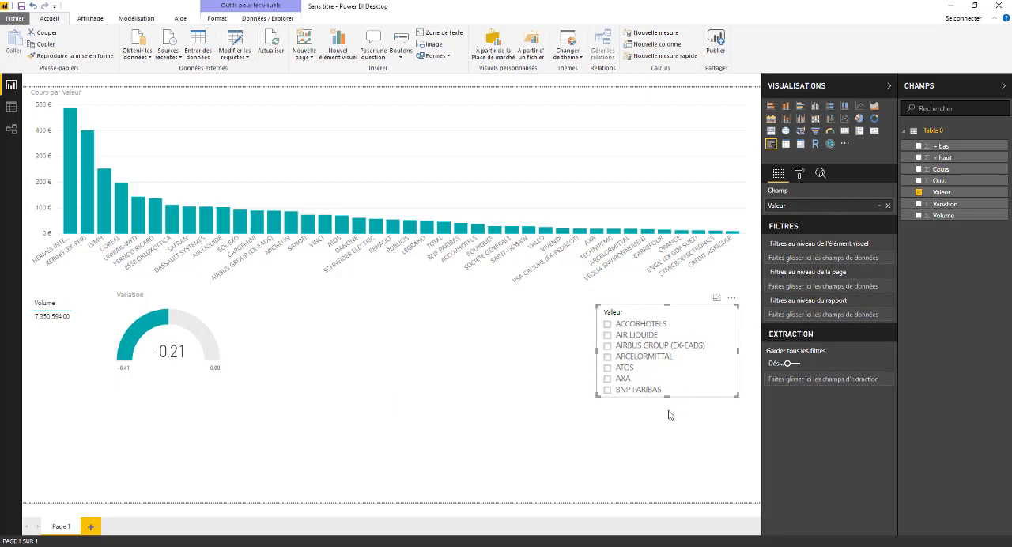
- Extend the Valeur slicer down to near the page's lower edge and nudge it slightly up and to the right
{"action": "left_click_drag", "start_coordinate": [669, 396], "coordinate": [673, 495]}
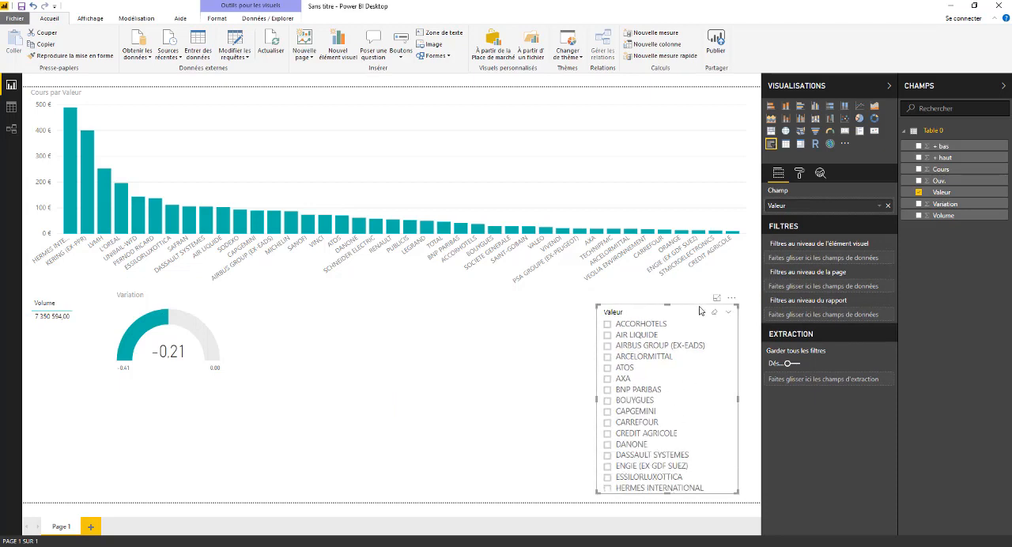
{"action": "left_click_drag", "start_coordinate": [700, 311], "coordinate": [702, 306]}
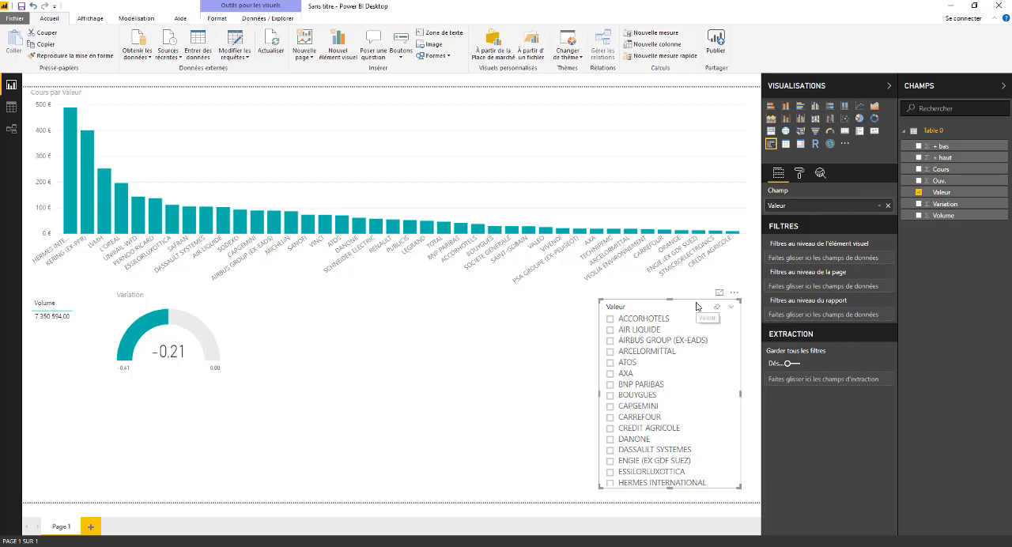
- Test the Valeur slicer by filtering the page on AXA, check the AXA column's details, and clear the filter
{"action": "left_click", "coordinate": [611, 374]}
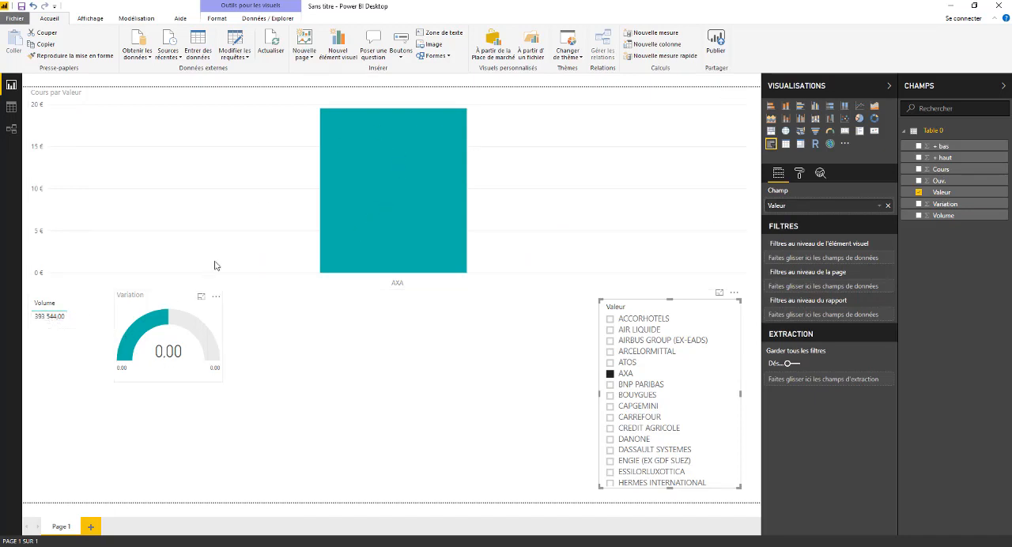
{"action": "mouse_move", "coordinate": [396, 153]}
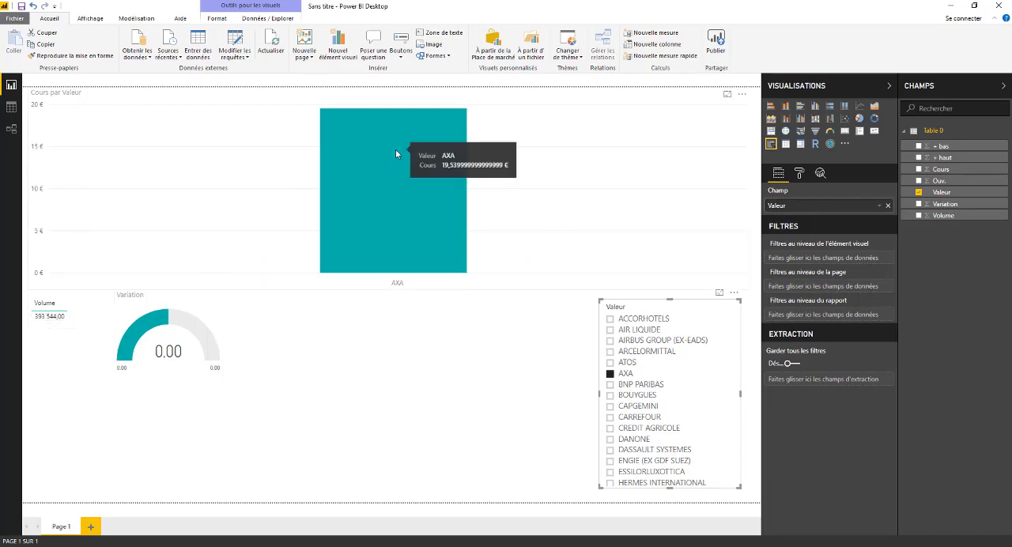
{"action": "left_click", "coordinate": [337, 359]}
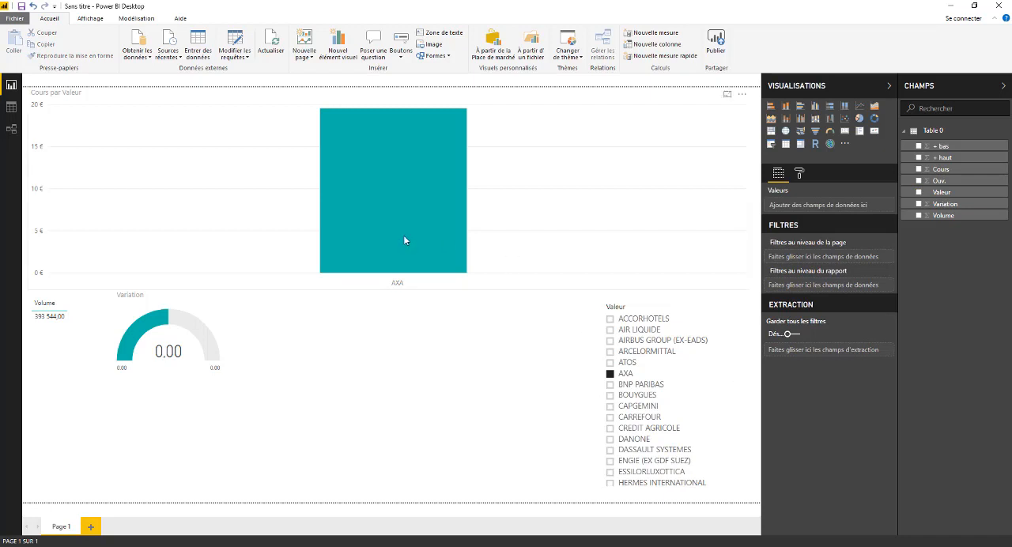
{"action": "left_click", "coordinate": [718, 308]}
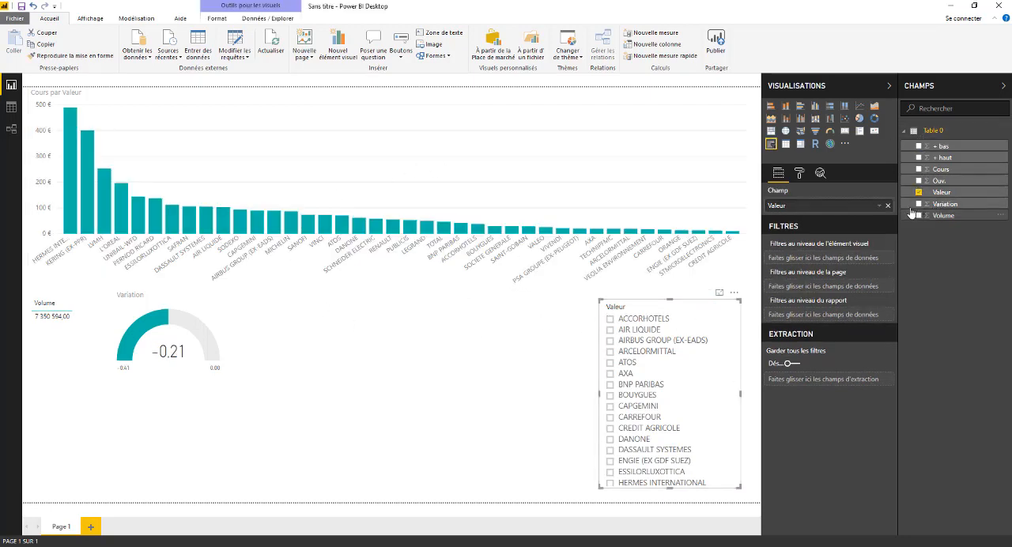
- Try the Valeur slicer as a table, highlight AIR LIQUIDE in it, and convert it back to a slicer
{"action": "left_click", "coordinate": [786, 145]}
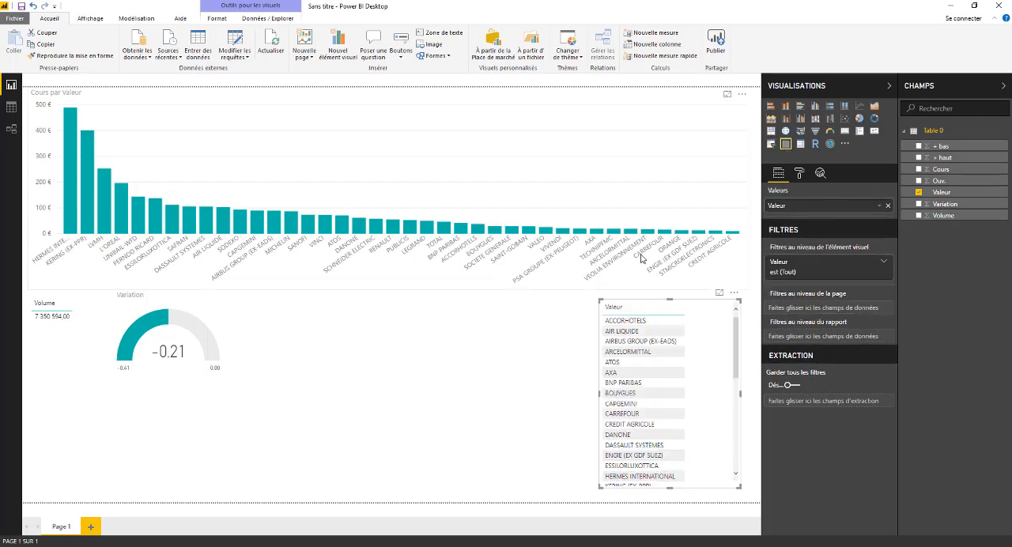
{"action": "left_click", "coordinate": [478, 350]}
{"action": "left_click", "coordinate": [627, 332]}
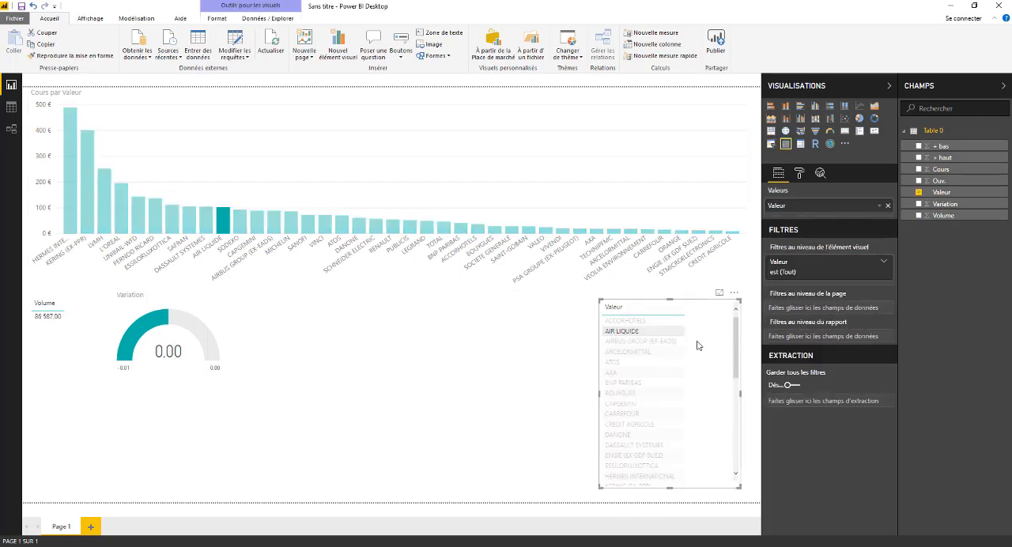
{"action": "left_click", "coordinate": [772, 147]}
{"action": "left_click", "coordinate": [502, 325]}
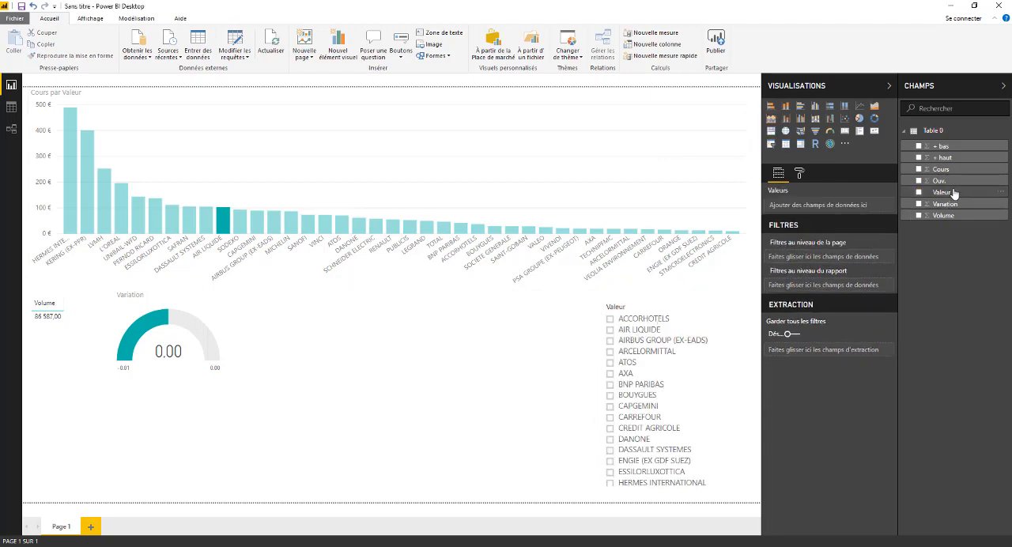
- Add a table visual of the Cours field below the Volume table and reduce its height to fit the single value
{"action": "left_click", "coordinate": [785, 143]}
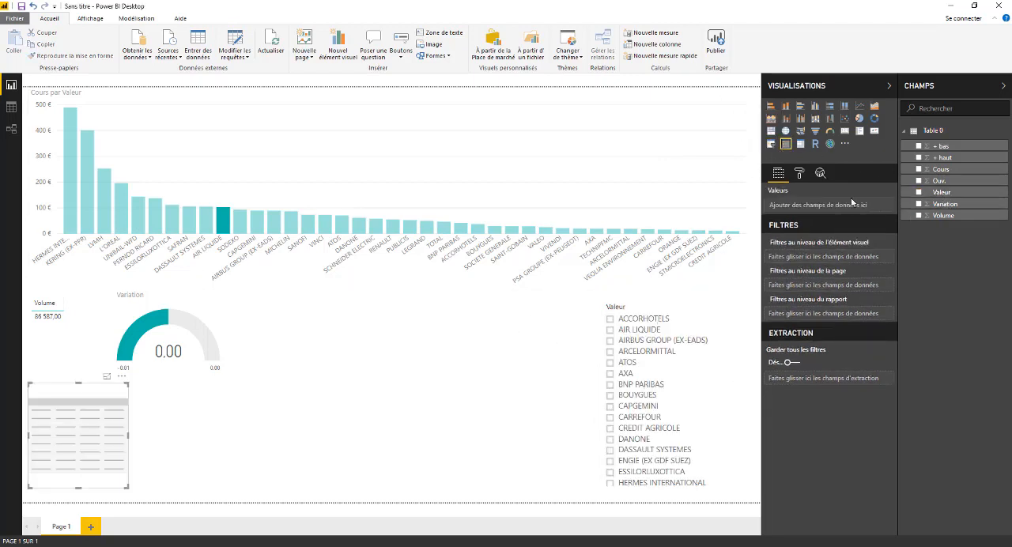
{"action": "left_click", "coordinate": [919, 169]}
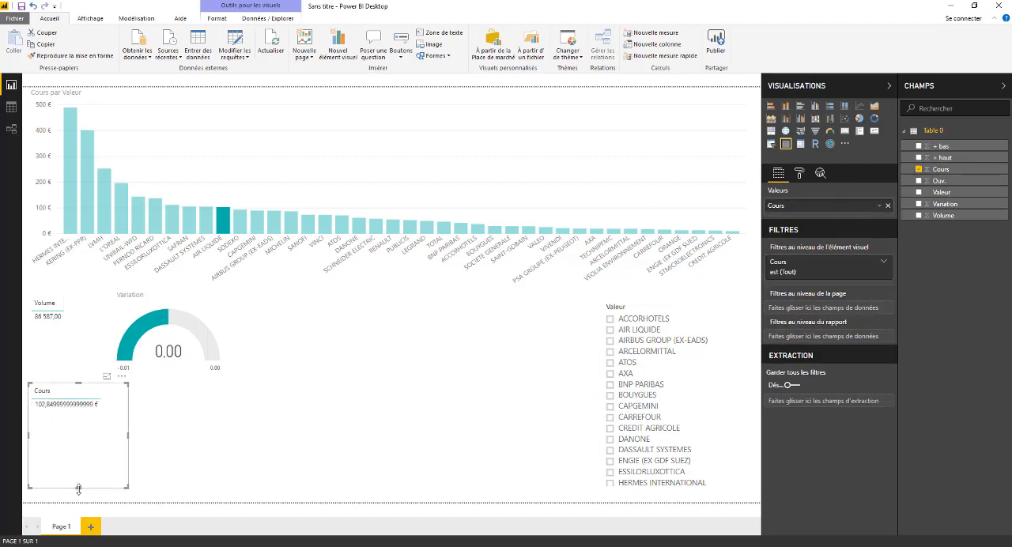
{"action": "left_click_drag", "start_coordinate": [78, 489], "coordinate": [77, 429]}
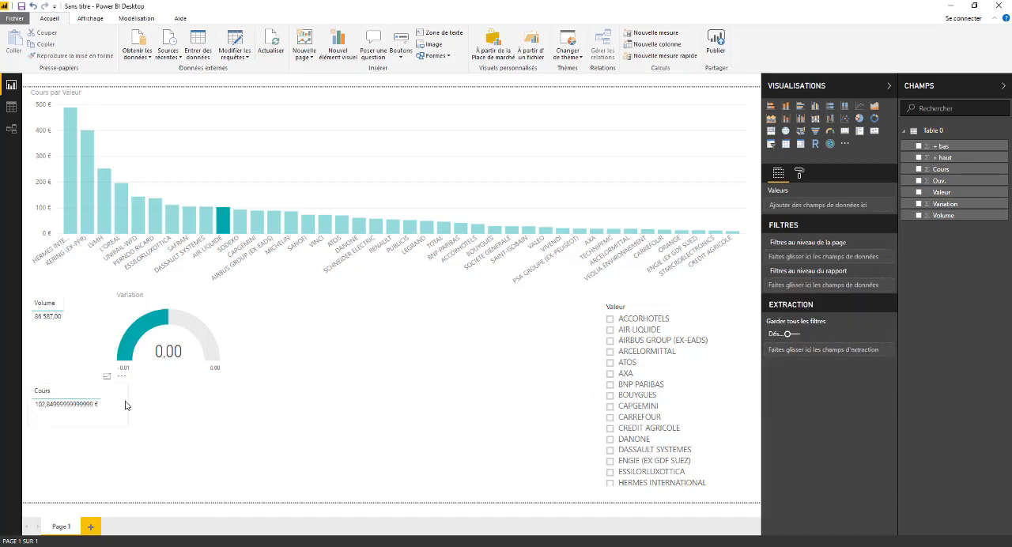
- Place the Cours table directly beside the Volume table, with the Variation gauge moved to its right
{"action": "left_click", "coordinate": [194, 379]}
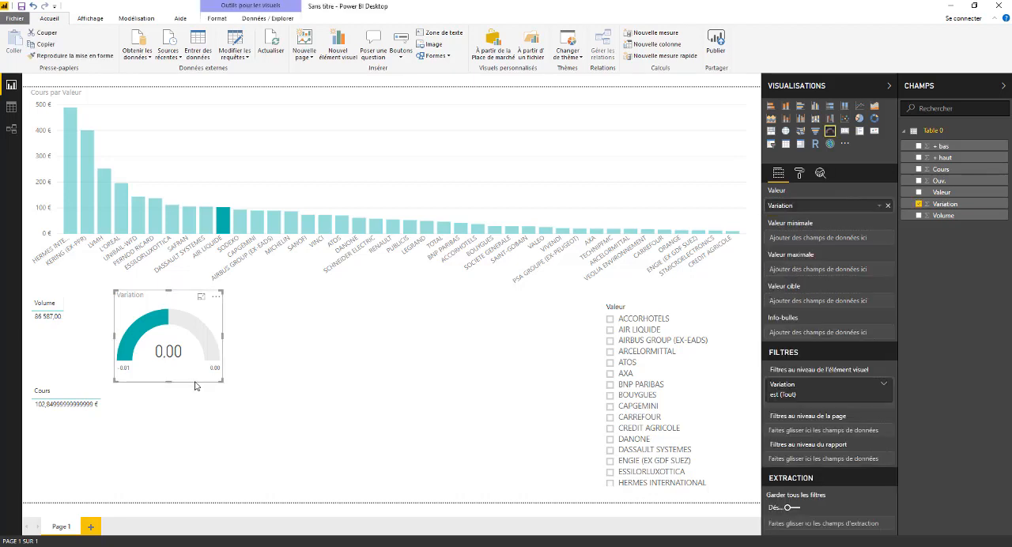
{"action": "left_click_drag", "start_coordinate": [196, 386], "coordinate": [346, 387]}
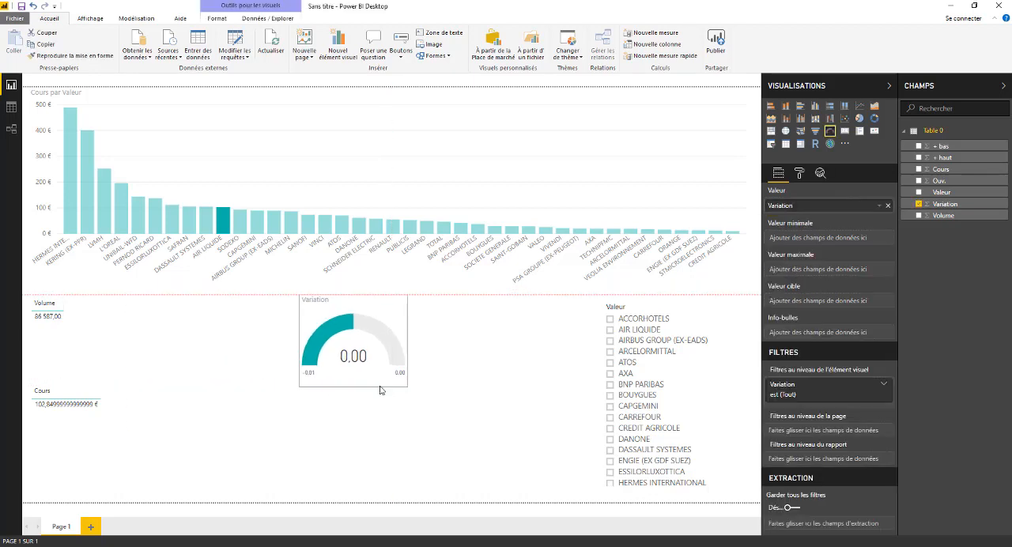
{"action": "left_click", "coordinate": [82, 420]}
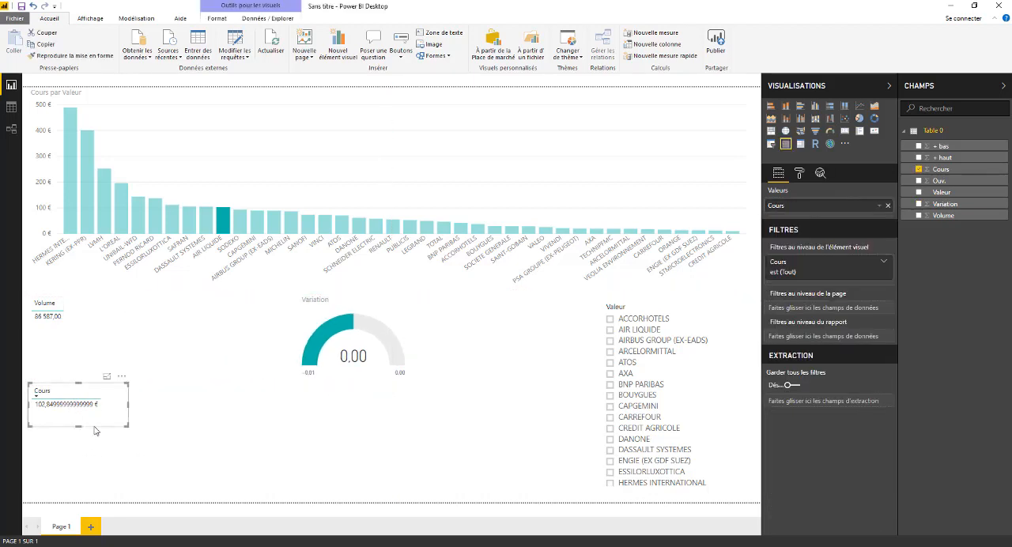
{"action": "left_click_drag", "start_coordinate": [94, 425], "coordinate": [150, 344]}
{"action": "left_click", "coordinate": [361, 317]}
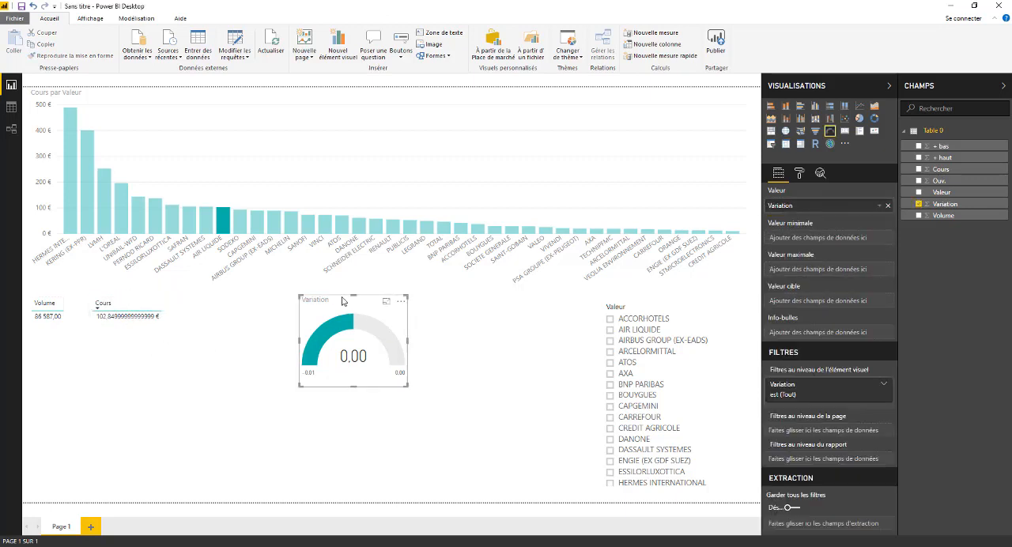
{"action": "left_click_drag", "start_coordinate": [323, 301], "coordinate": [210, 300]}
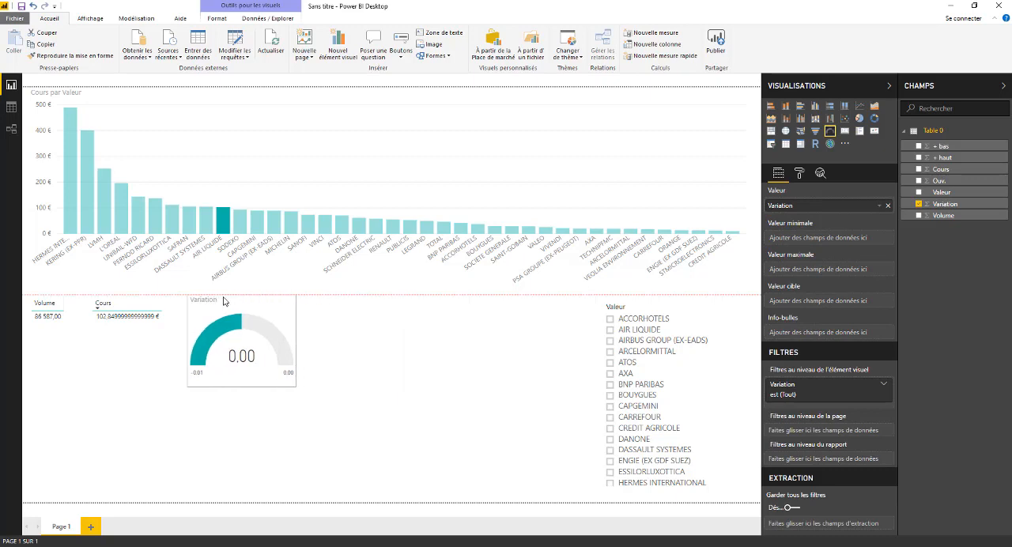
{"action": "left_click", "coordinate": [385, 330]}
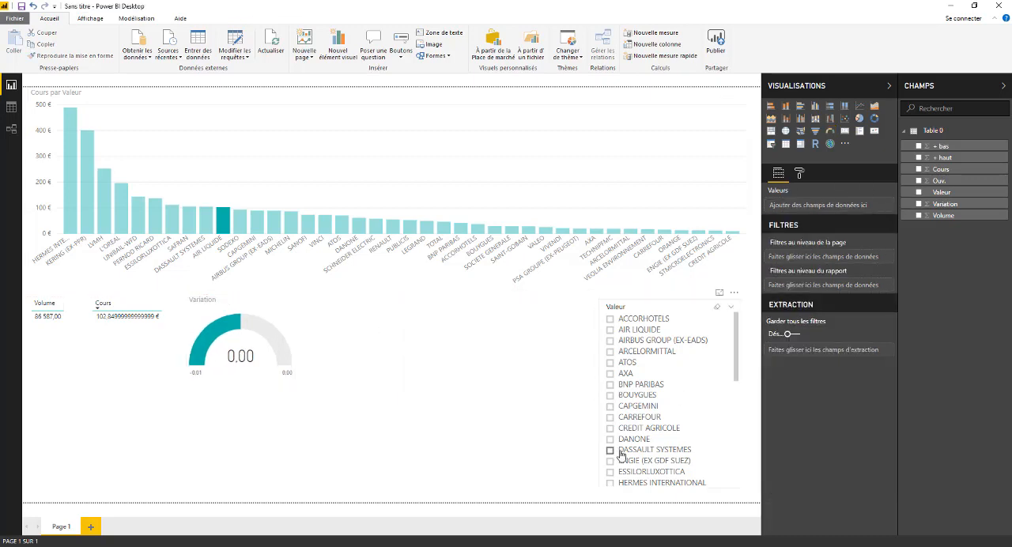
- Test the Valeur slicer on CARREFOUR, CAPGEMINI, BOUYGUES and ACCORHOTELS in turn, and clear the filter
{"action": "left_click", "coordinate": [610, 418]}
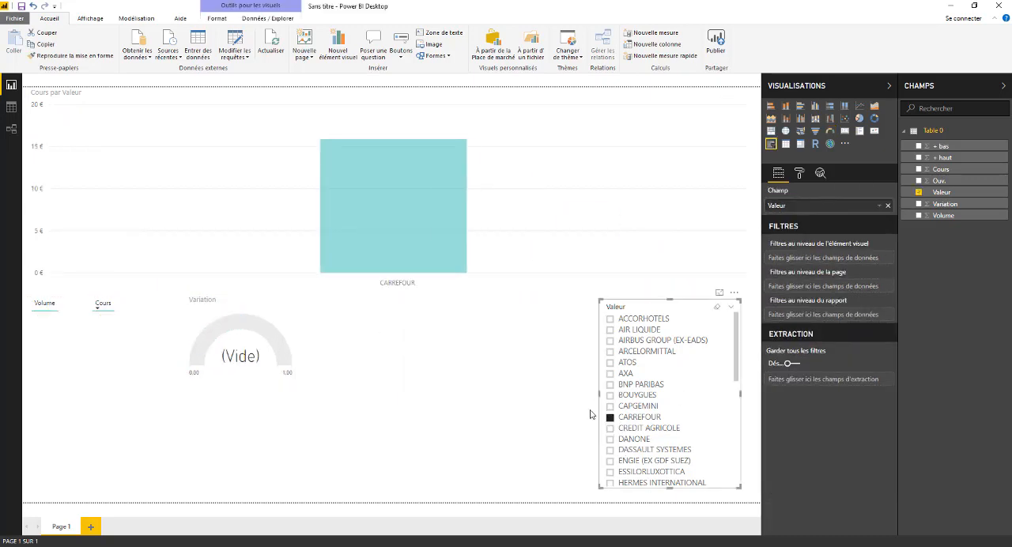
{"action": "left_click", "coordinate": [614, 408]}
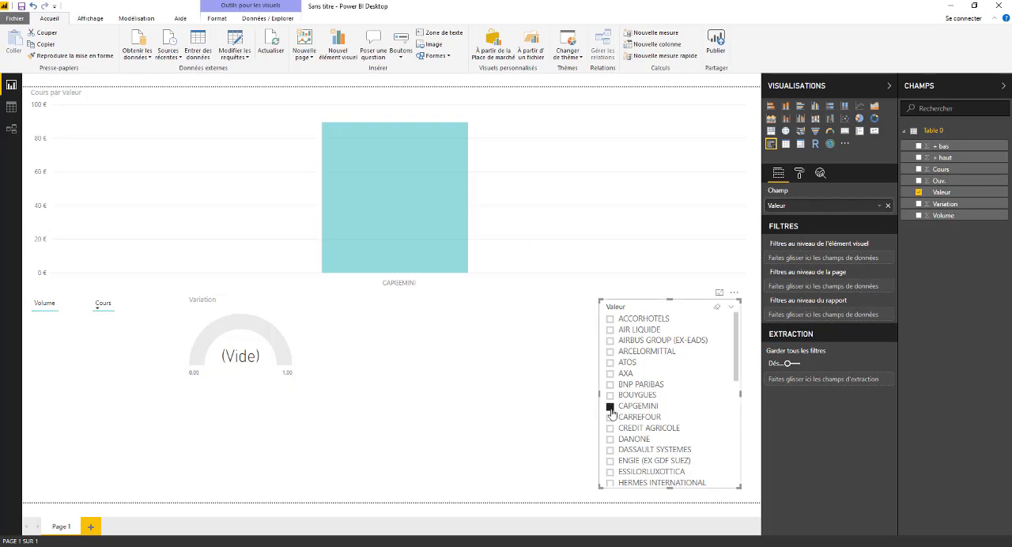
{"action": "left_click", "coordinate": [610, 396]}
{"action": "left_click", "coordinate": [610, 341]}
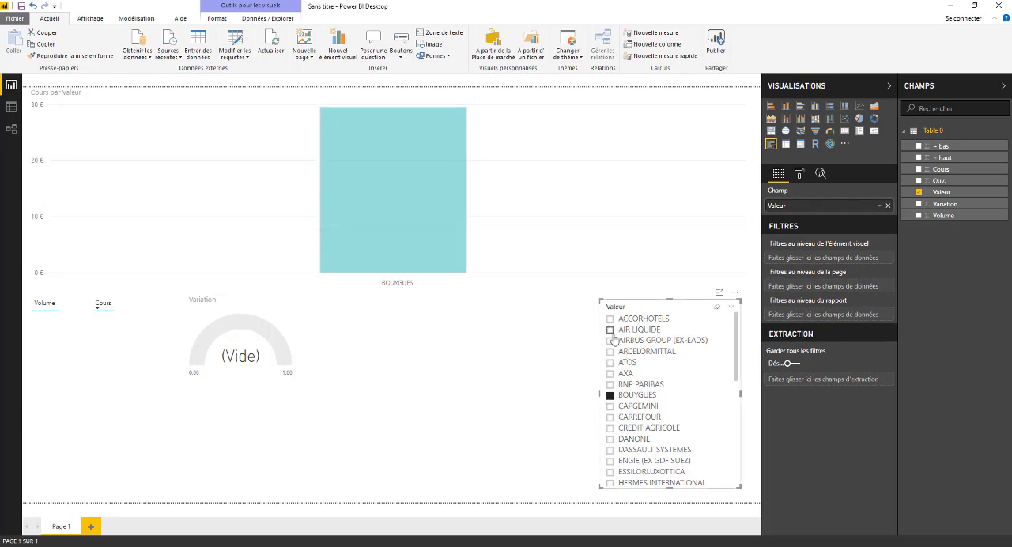
{"action": "left_click", "coordinate": [610, 318]}
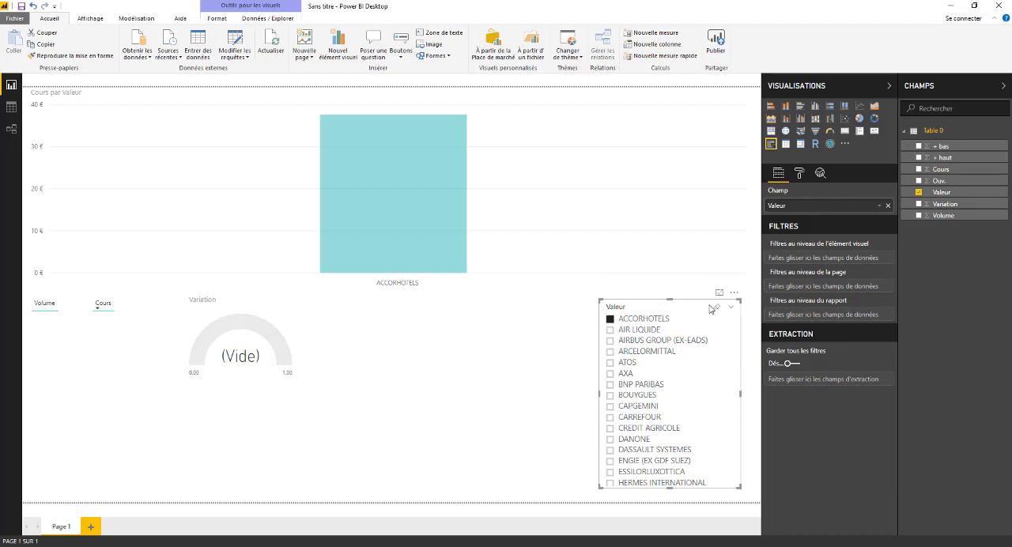
{"action": "left_click", "coordinate": [717, 307]}
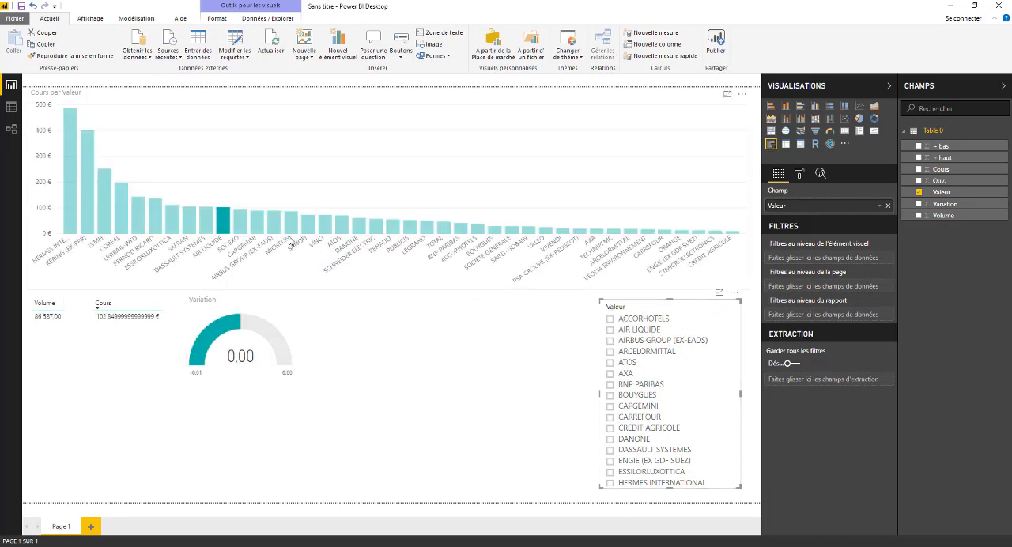
- Highlight the tallest columns of the Cours par Valeur chart one by one, from KERING to SAFRAN and back, to check the other visuals
{"action": "mouse_move", "coordinate": [225, 226]}
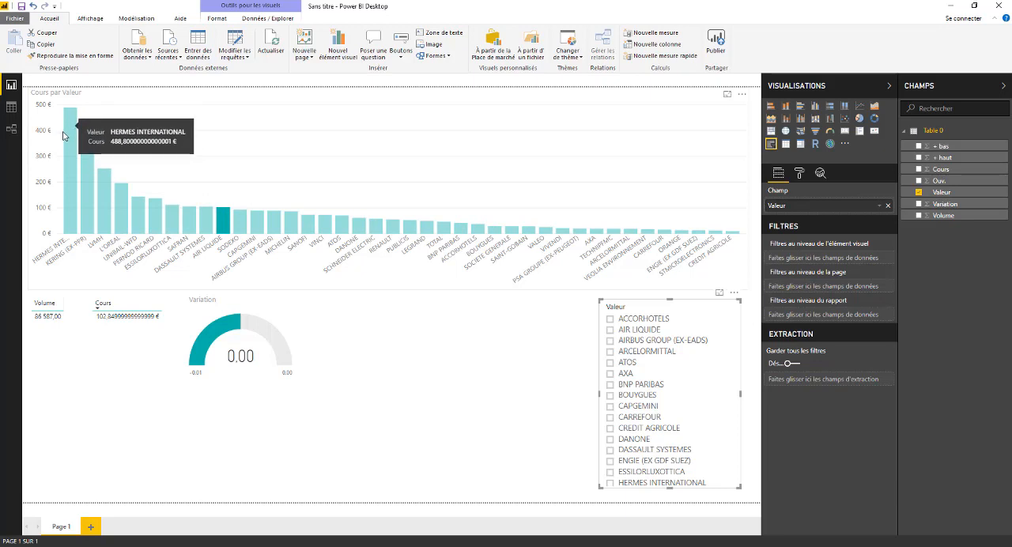
{"action": "left_click", "coordinate": [87, 207]}
{"action": "left_click", "coordinate": [104, 207]}
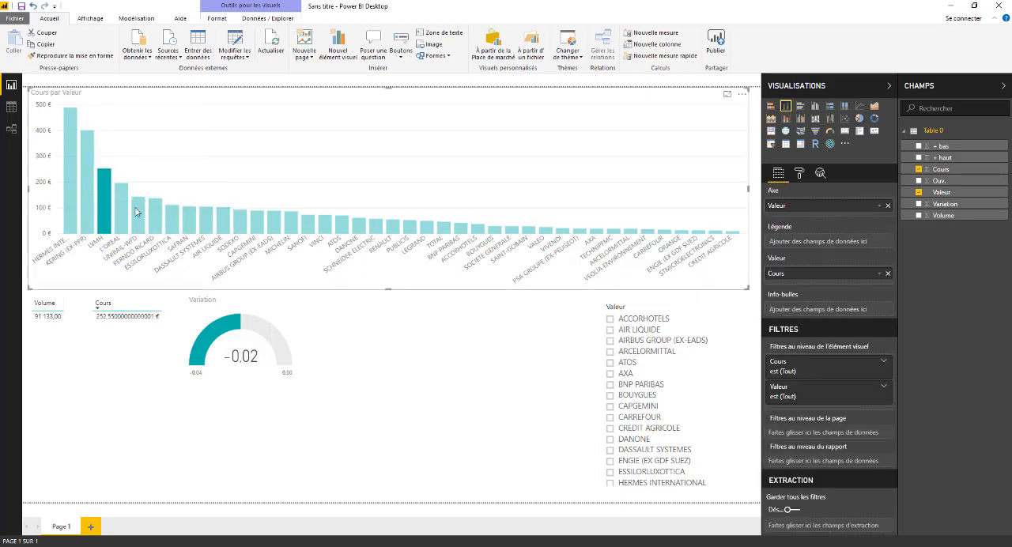
{"action": "left_click", "coordinate": [121, 212]}
{"action": "left_click", "coordinate": [139, 217]}
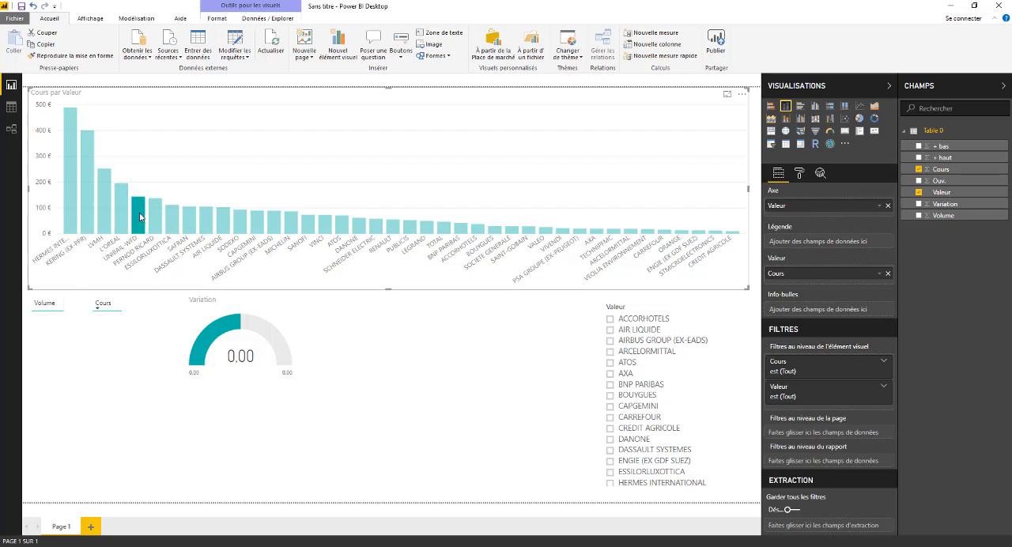
{"action": "left_click", "coordinate": [159, 219]}
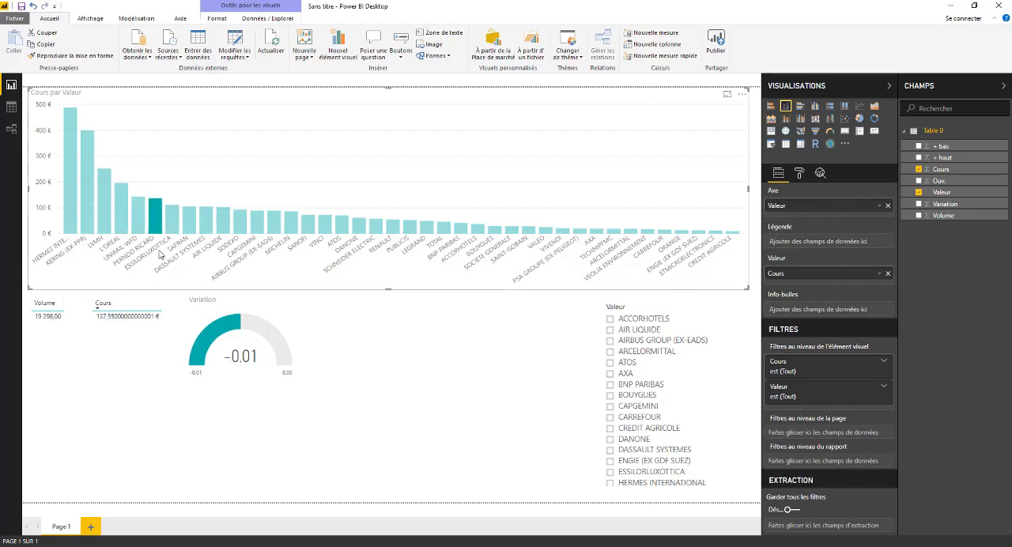
{"action": "left_click", "coordinate": [173, 227]}
{"action": "left_click", "coordinate": [189, 226]}
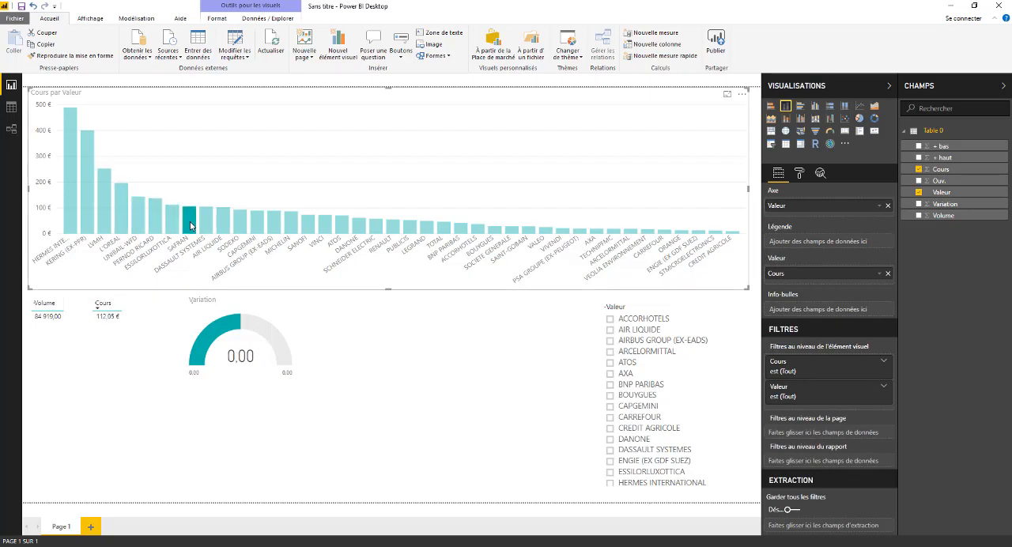
{"action": "left_click", "coordinate": [69, 202]}
{"action": "left_click", "coordinate": [92, 204]}
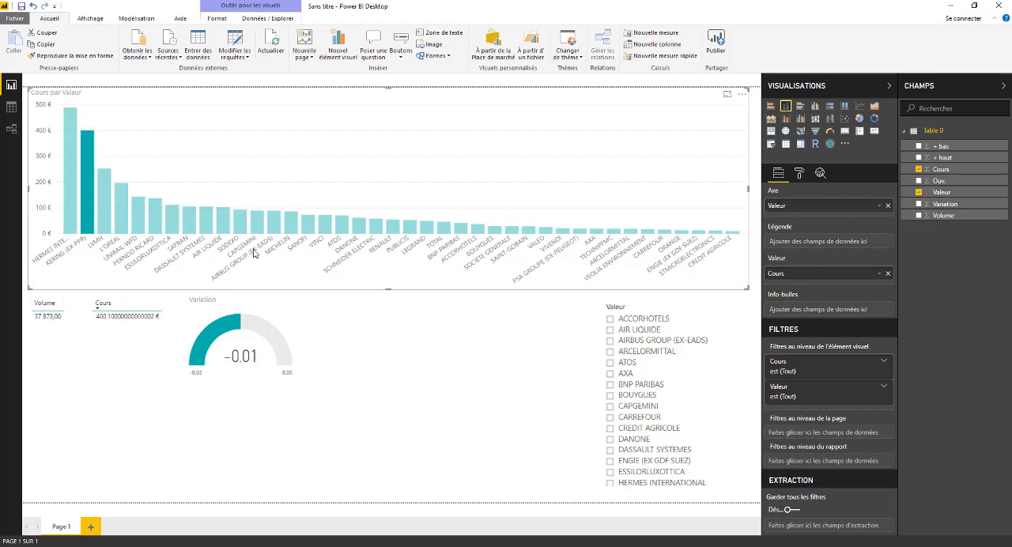
- Cross-filter the visuals by highlighting chart columns from SANOFI back toward the tallest one, leaving HERMES selected
{"action": "left_click", "coordinate": [308, 231]}
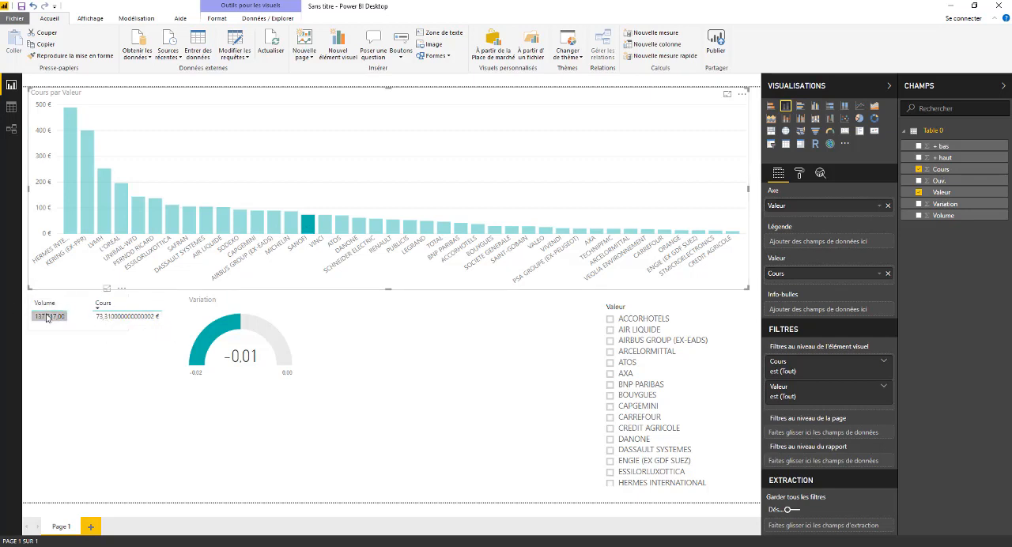
{"action": "left_click", "coordinate": [288, 229]}
{"action": "left_click", "coordinate": [275, 228]}
{"action": "left_click", "coordinate": [257, 228]}
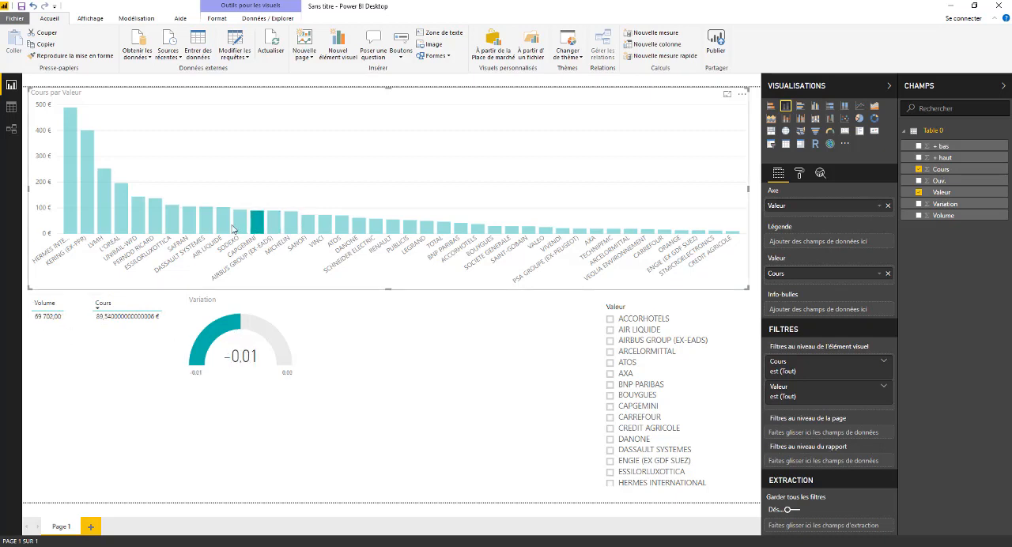
{"action": "left_click", "coordinate": [219, 228]}
{"action": "left_click", "coordinate": [189, 226]}
{"action": "left_click", "coordinate": [155, 225]}
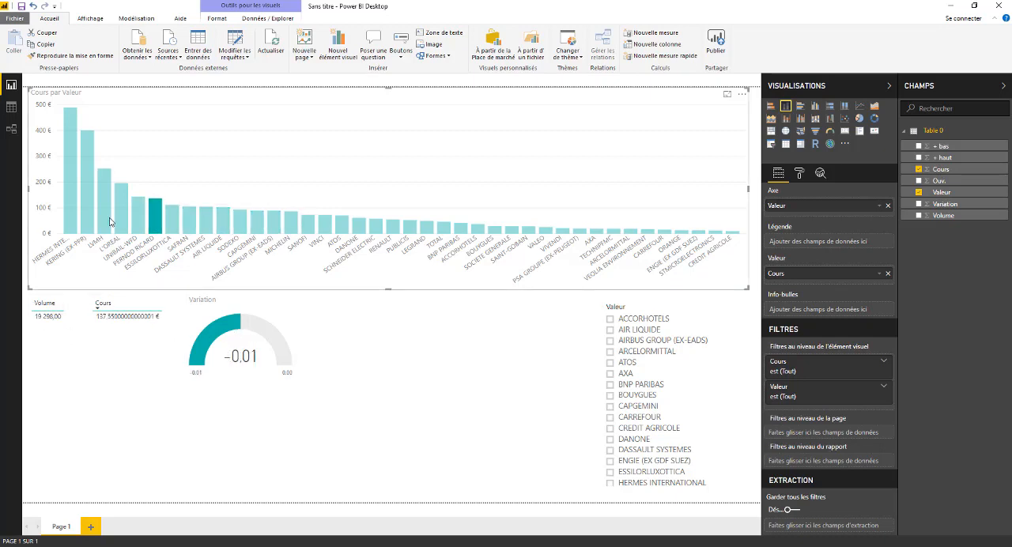
{"action": "left_click", "coordinate": [106, 221]}
{"action": "left_click", "coordinate": [84, 217]}
{"action": "left_click", "coordinate": [68, 218]}
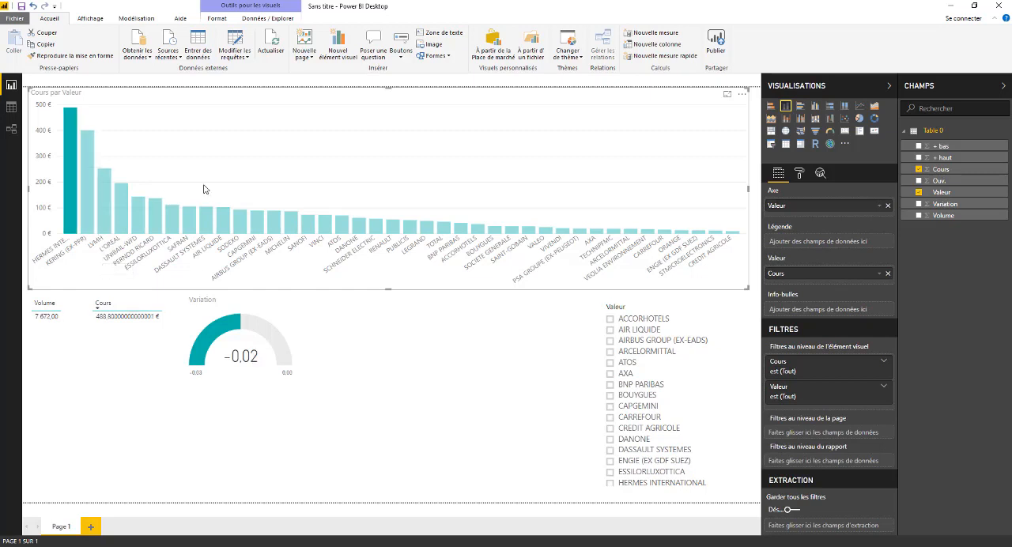
{"action": "left_click", "coordinate": [360, 367]}
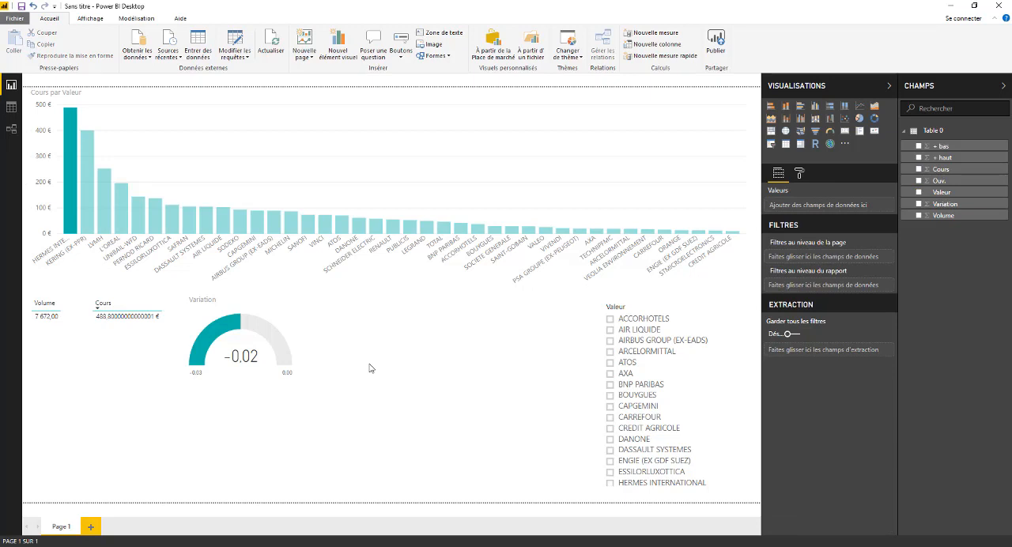